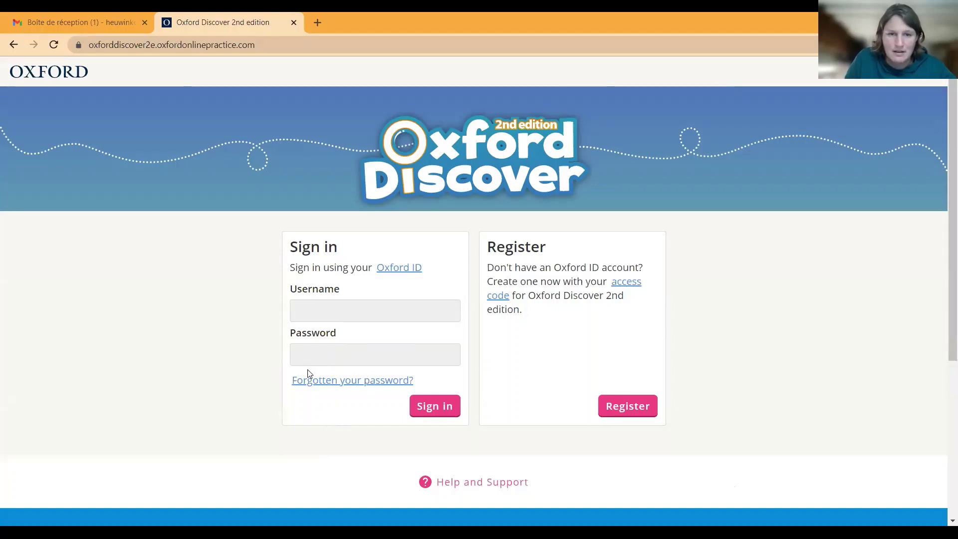
Step: Start registering a new Oxford ID account and submit the e-mail address with its confirmation
{"action": "left_click", "coordinate": [403, 269]}
{"action": "left_click", "coordinate": [683, 205]}
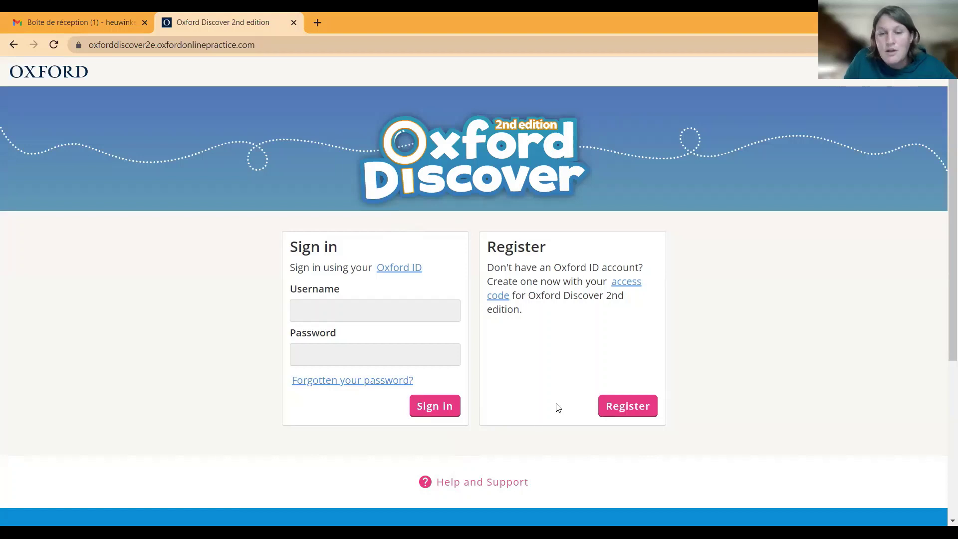
{"action": "left_click", "coordinate": [616, 407]}
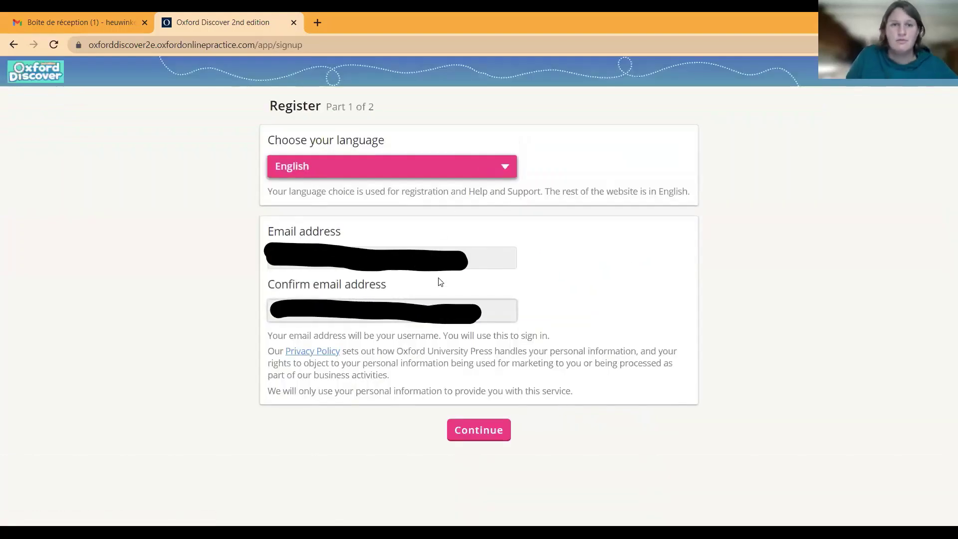
{"action": "left_click", "coordinate": [426, 267]}
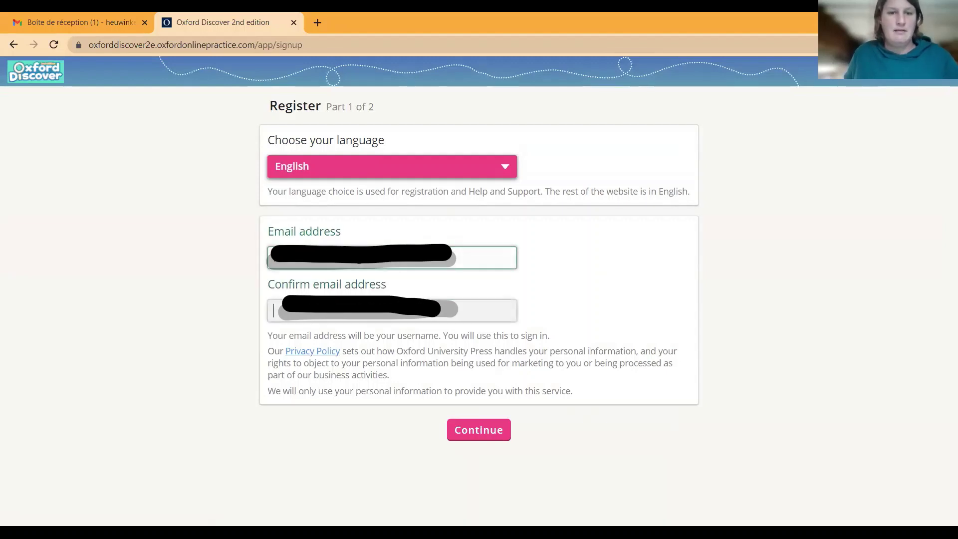
{"action": "key", "text": "Tab"}
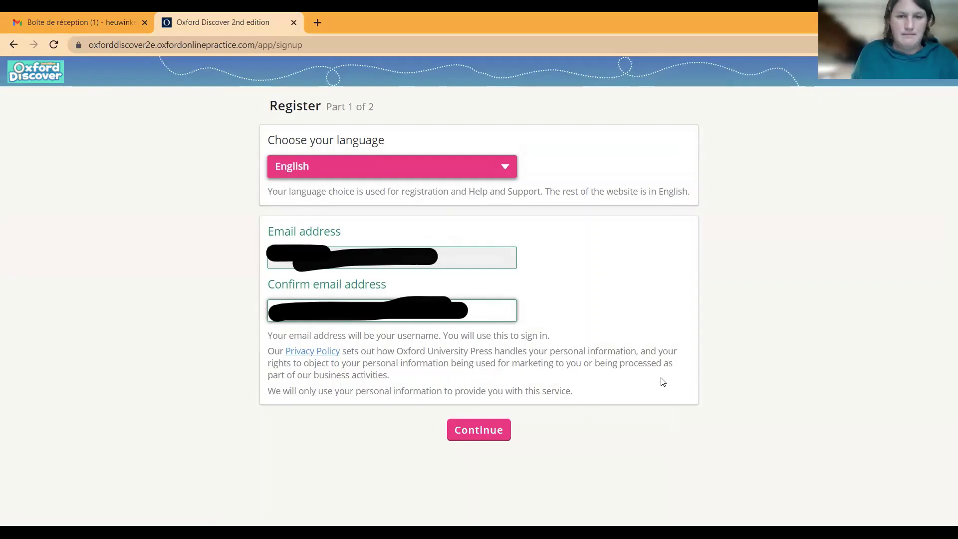
{"action": "left_click", "coordinate": [479, 430]}
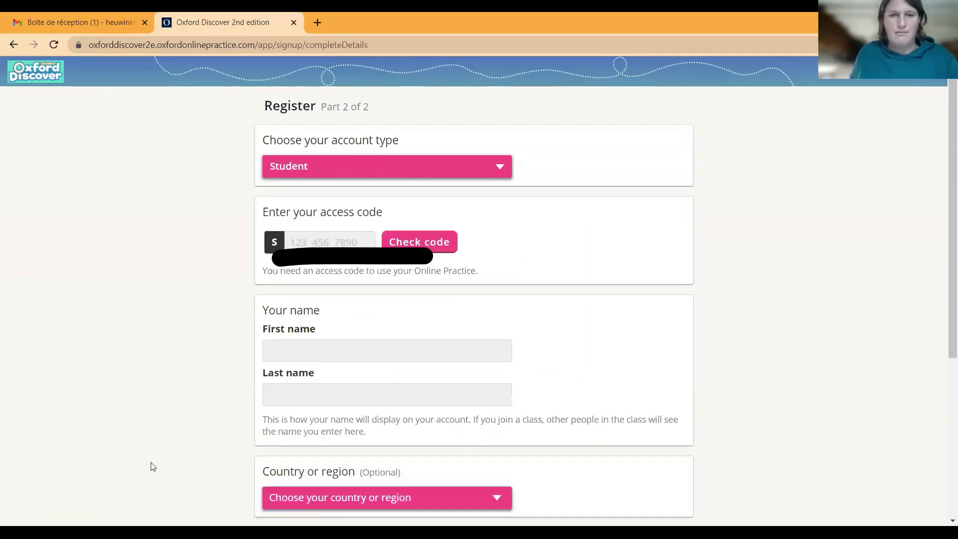
Step: Keep Student as the account type, enter the student access code and have it checked
{"action": "left_click", "coordinate": [371, 167]}
{"action": "left_click", "coordinate": [371, 167]}
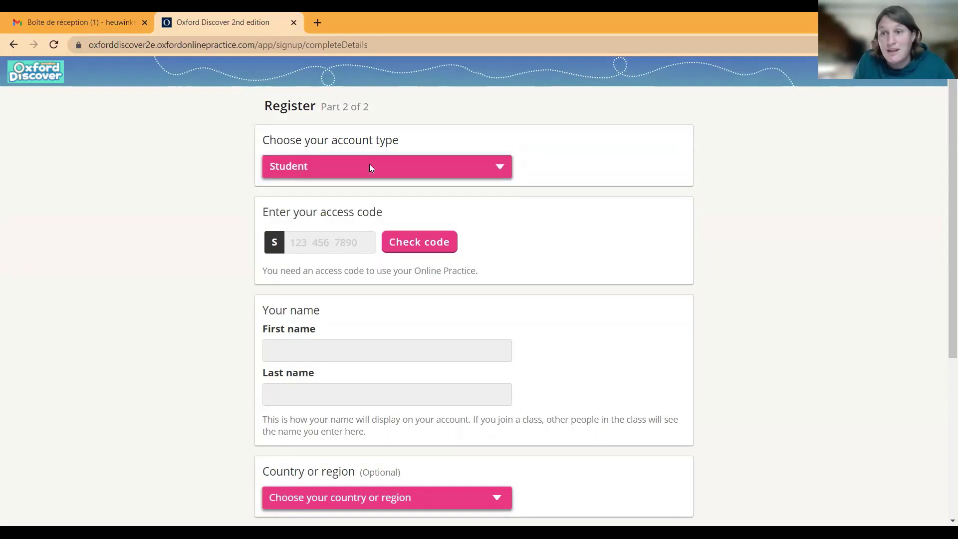
{"action": "left_click", "coordinate": [371, 168]}
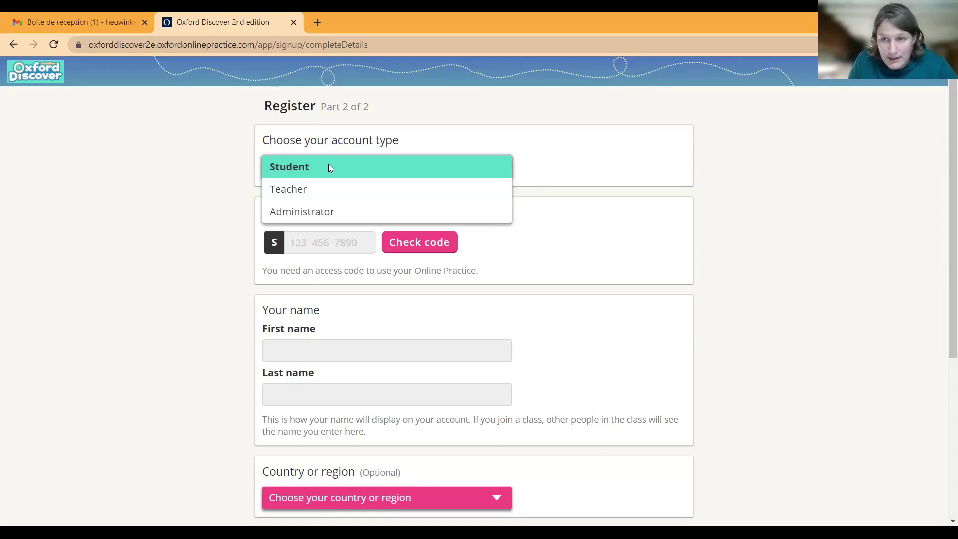
{"action": "left_click", "coordinate": [328, 168]}
{"action": "left_click", "coordinate": [320, 242]}
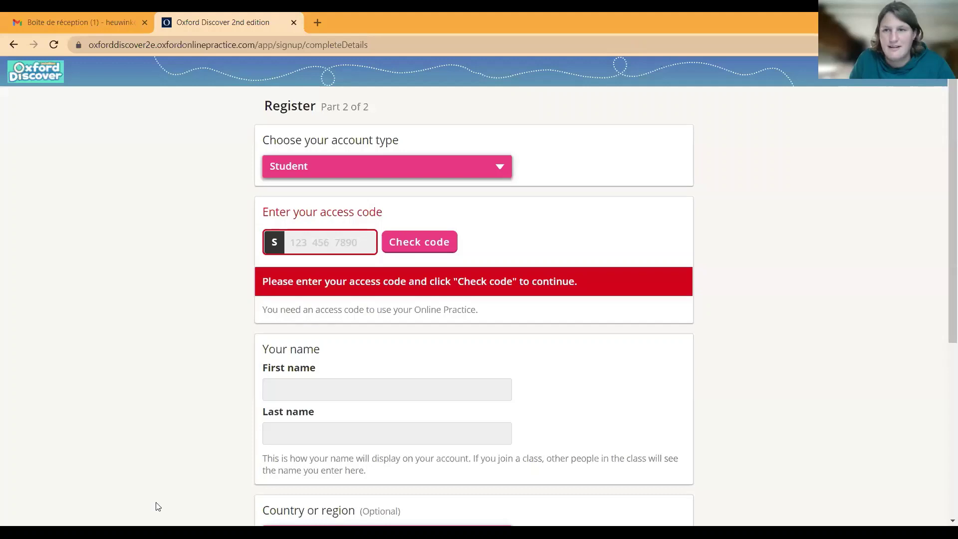
{"action": "key", "text": "ctrl+v"}
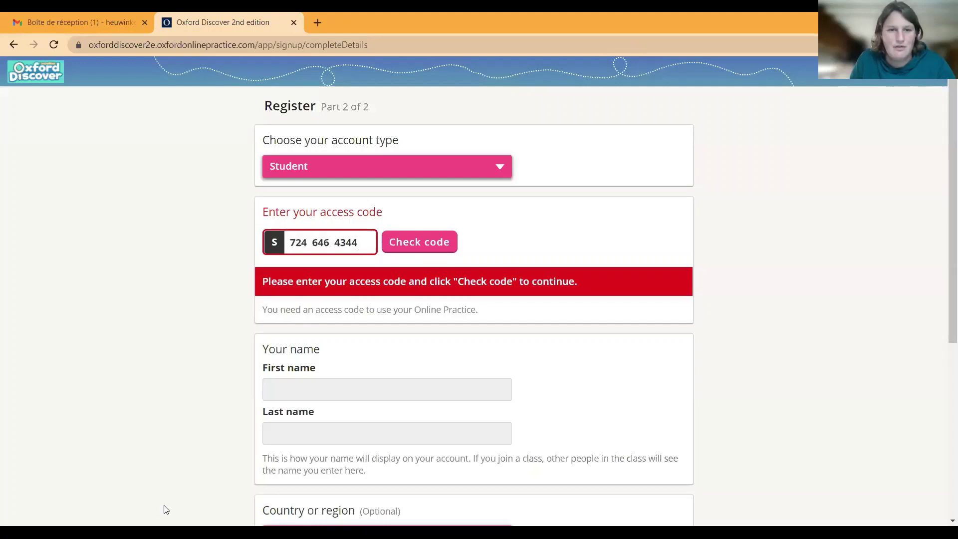
{"action": "left_click", "coordinate": [405, 243]}
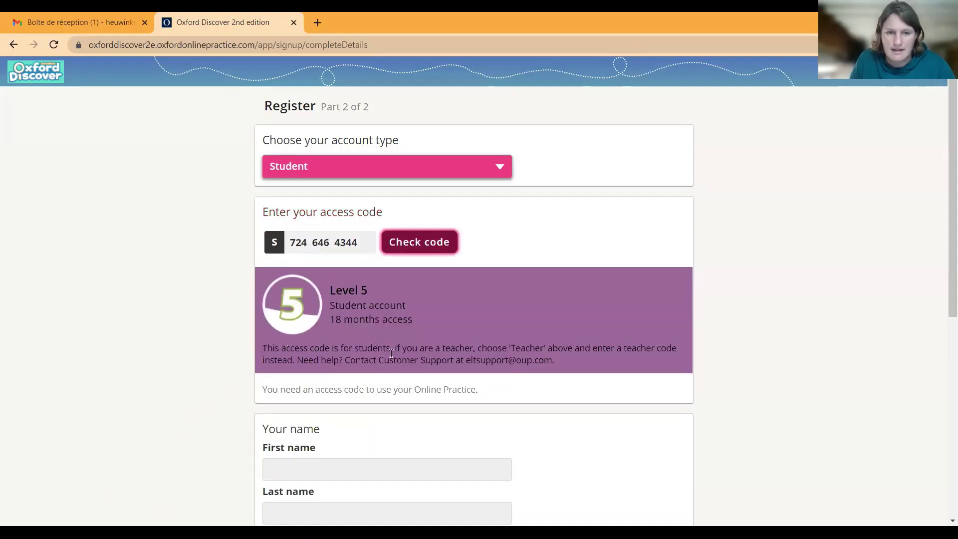
Step: Fill in "First" as the first name and "Name" as the last name, and choose France as the country
{"action": "scroll", "coordinate": [330, 374], "scroll_direction": "down", "scroll_amount": 1}
{"action": "left_click", "coordinate": [349, 403]}
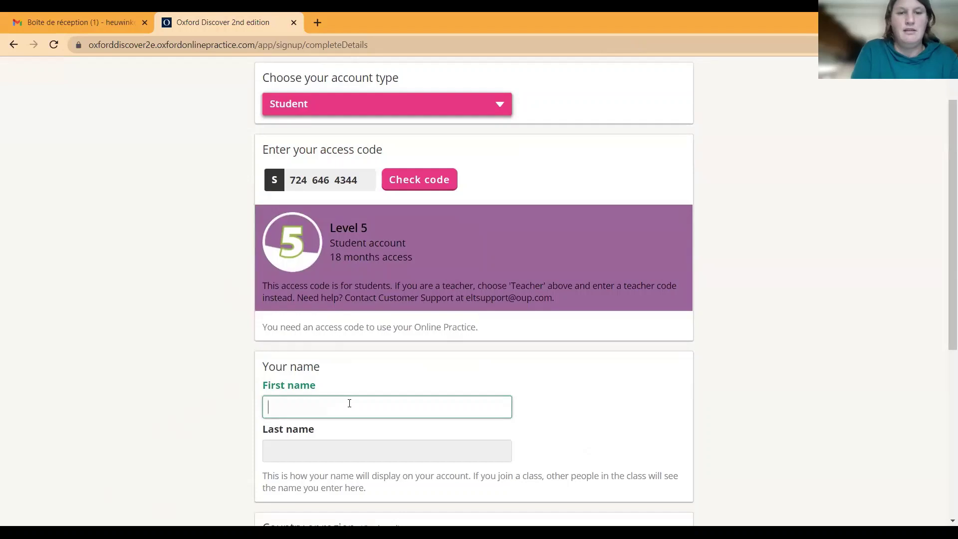
{"action": "type", "text": "First"}
{"action": "key", "text": "Tab"}
{"action": "type", "text": "Name"}
{"action": "scroll", "coordinate": [361, 402], "scroll_direction": "down", "scroll_amount": 2}
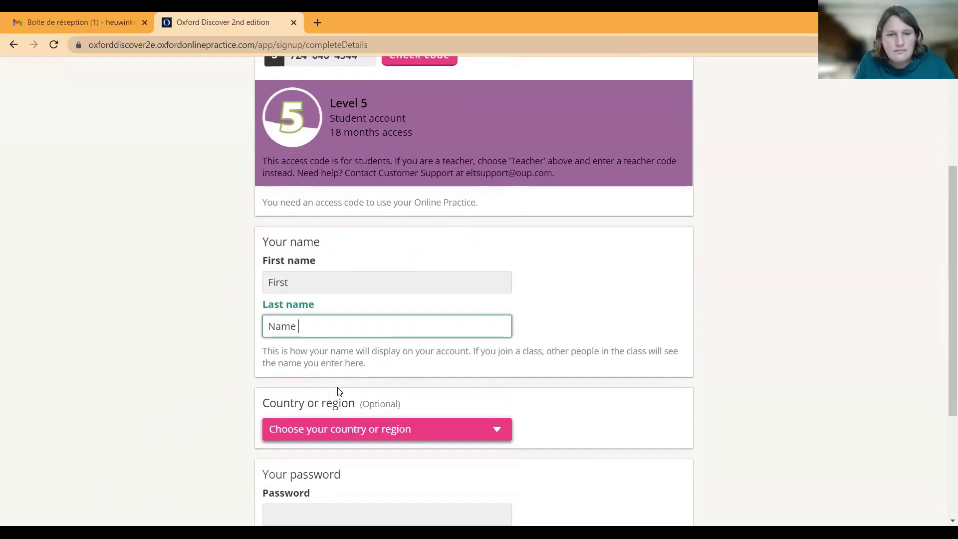
{"action": "left_click", "coordinate": [333, 425]}
{"action": "type", "text": "fra"}
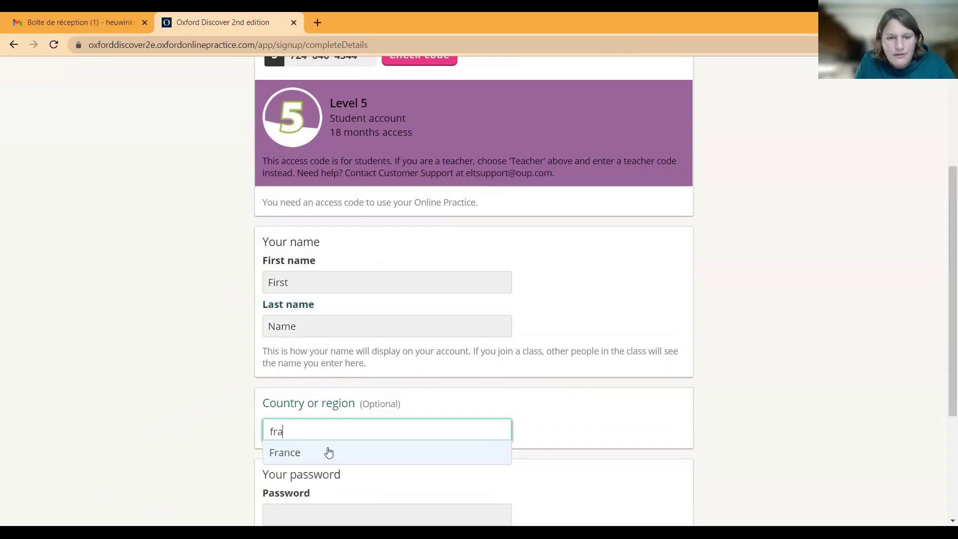
{"action": "left_click", "coordinate": [327, 452]}
Step: Enter the new account password and repeat it in the confirmation field
{"action": "scroll", "coordinate": [234, 449], "scroll_direction": "down", "scroll_amount": 3}
{"action": "left_click", "coordinate": [317, 324]}
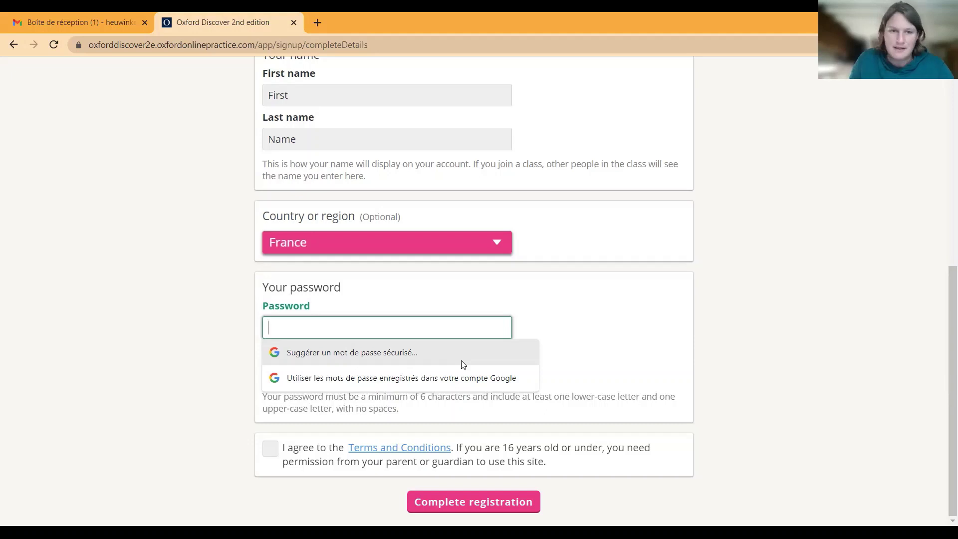
{"action": "type", "text": "••••••••"}
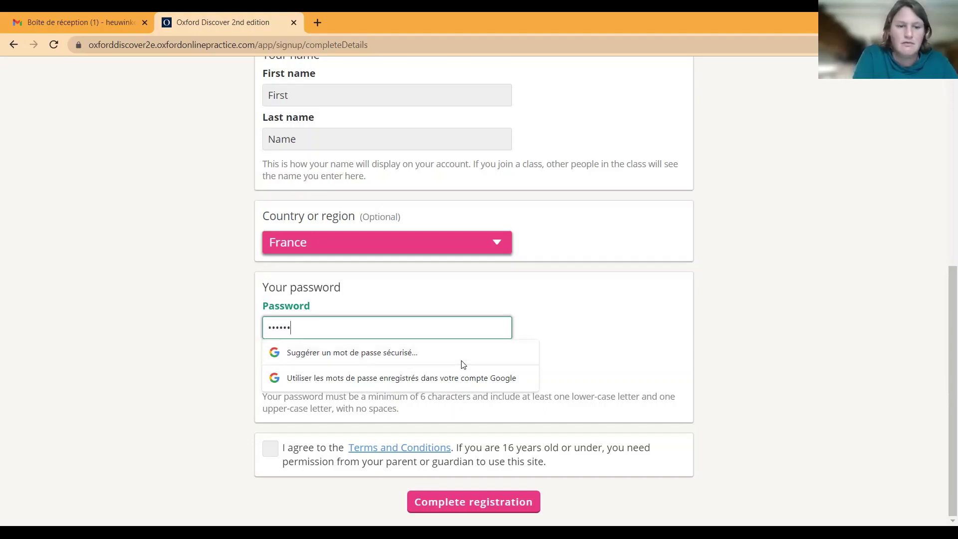
{"action": "type", "text": "•"}
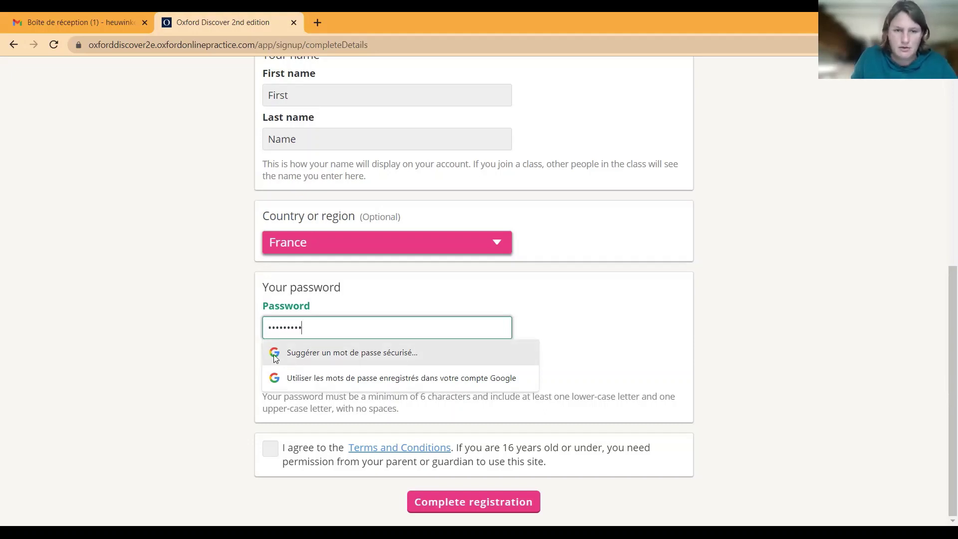
{"action": "left_click", "coordinate": [205, 350]}
{"action": "left_click", "coordinate": [312, 365]}
{"action": "type", "text": "•••"}
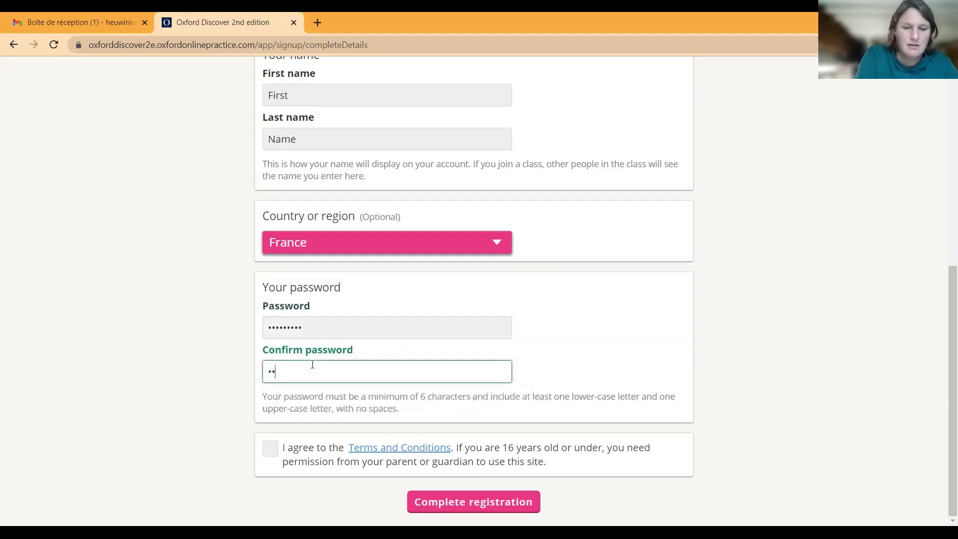
{"action": "key", "text": "BackSpace"}
{"action": "key", "text": "BackSpace"}
{"action": "key", "text": "BackSpace"}
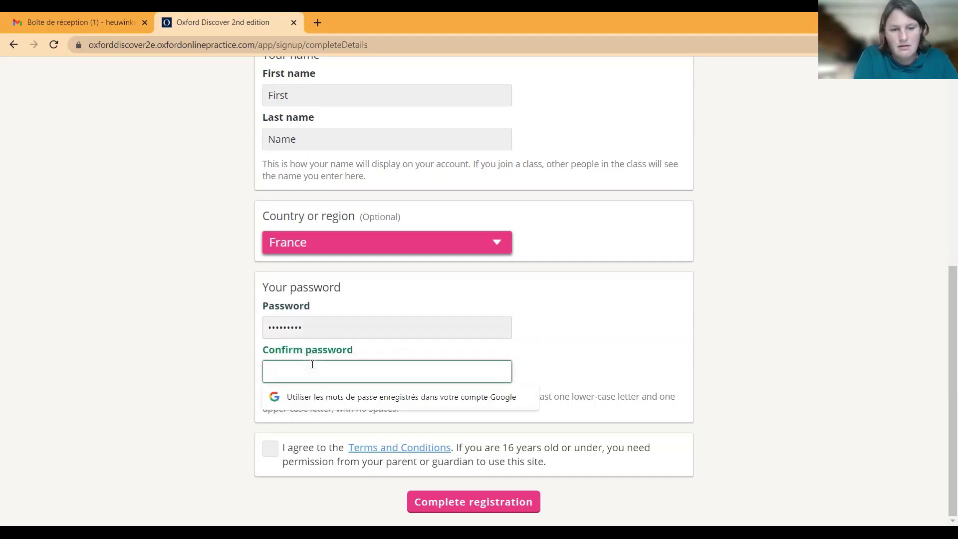
{"action": "type", "text": "•••••••••"}
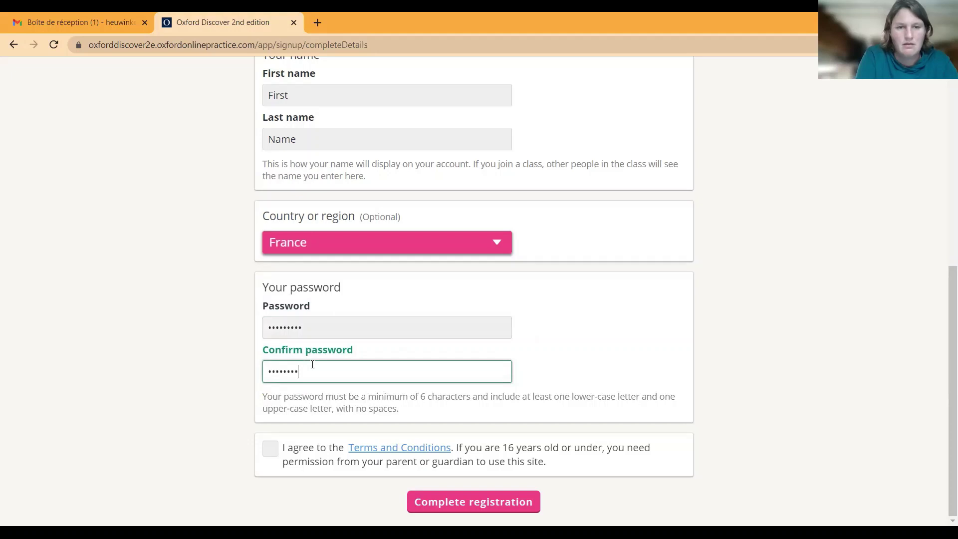
Step: Agree to the Terms and Conditions and complete the registration
{"action": "left_click", "coordinate": [456, 503]}
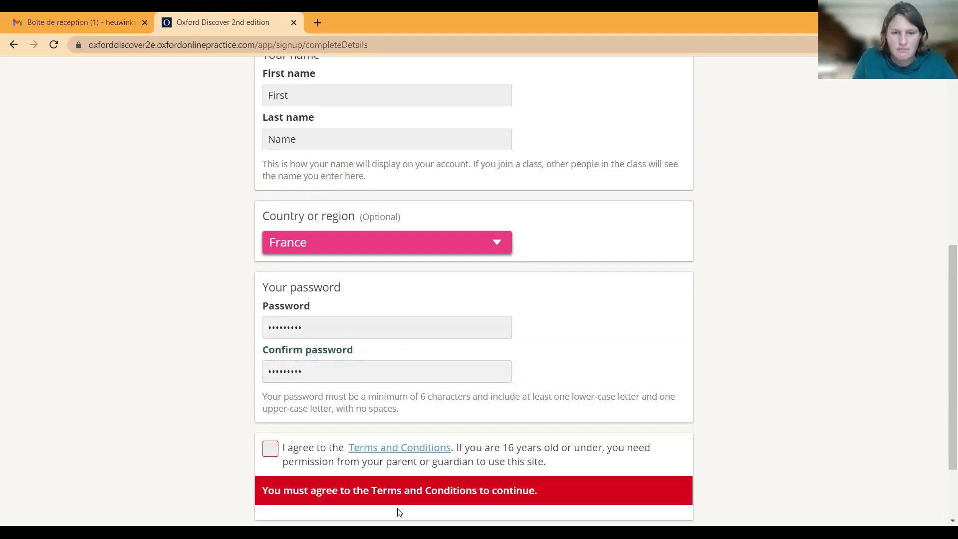
{"action": "left_click", "coordinate": [279, 351]}
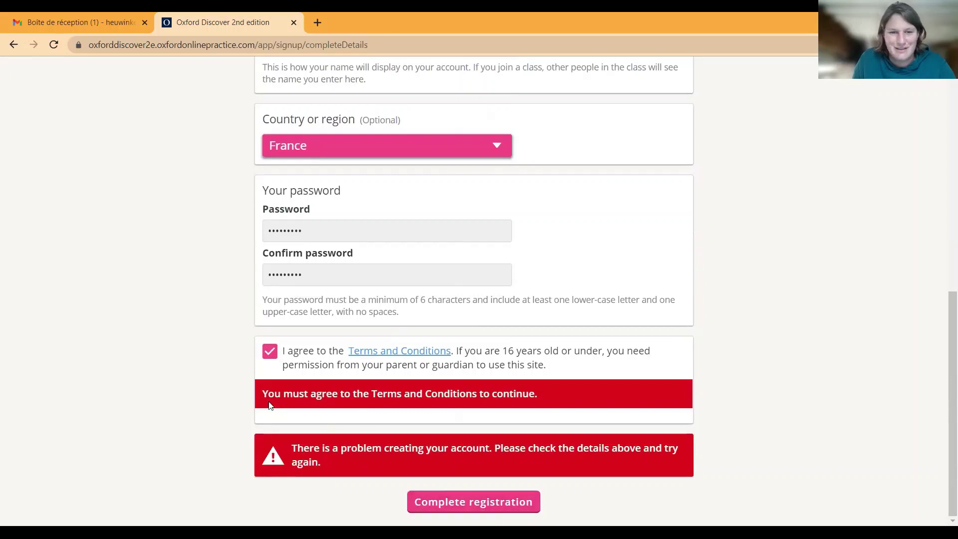
{"action": "left_click", "coordinate": [464, 501]}
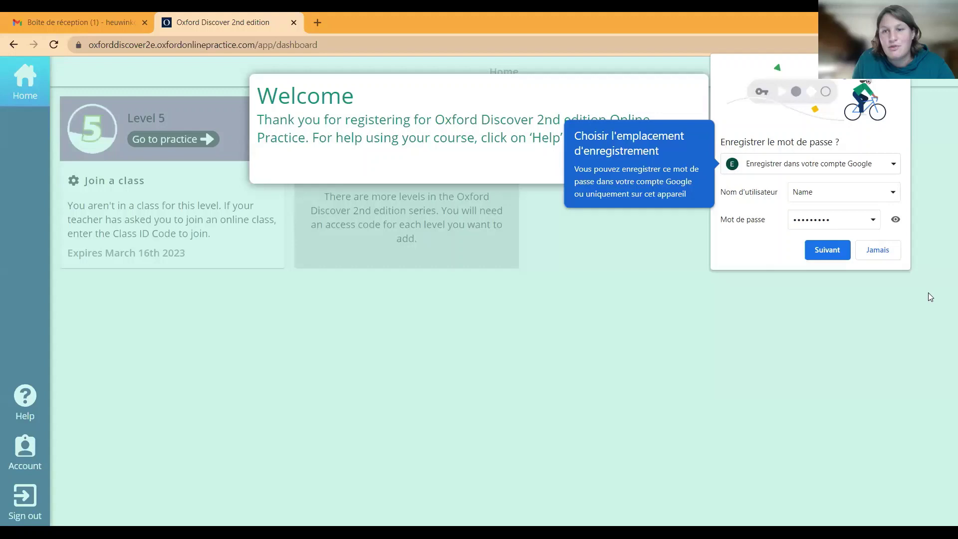
{"action": "left_click", "coordinate": [827, 250]}
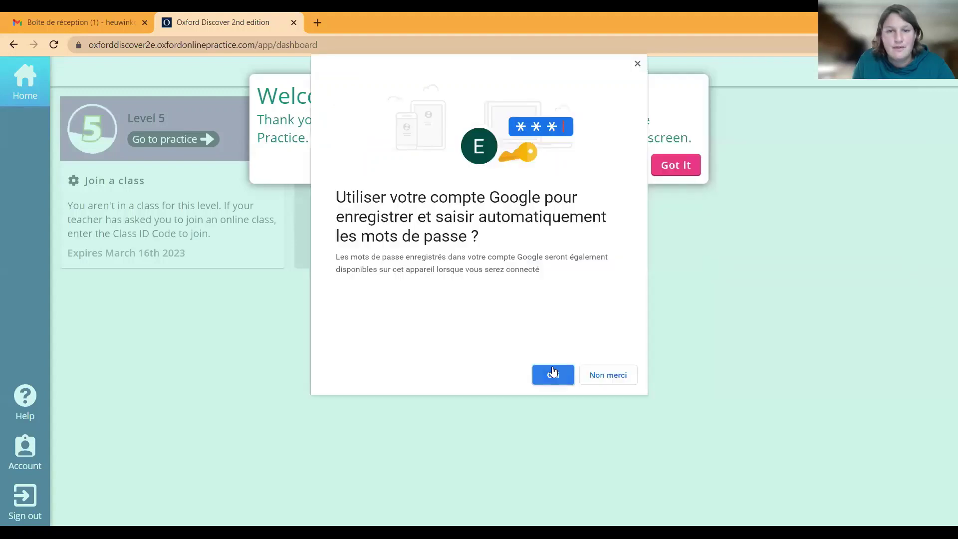
{"action": "left_click", "coordinate": [553, 374]}
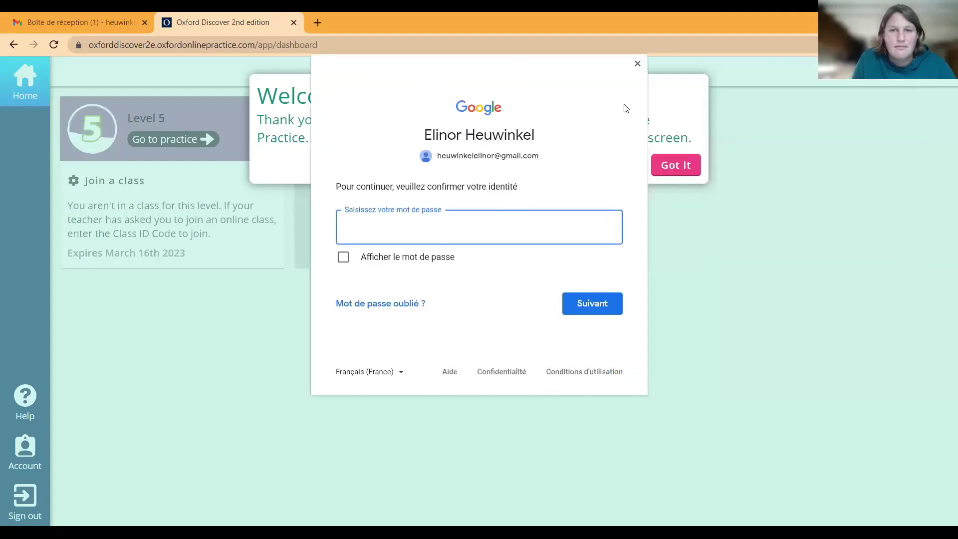
{"action": "left_click", "coordinate": [638, 64]}
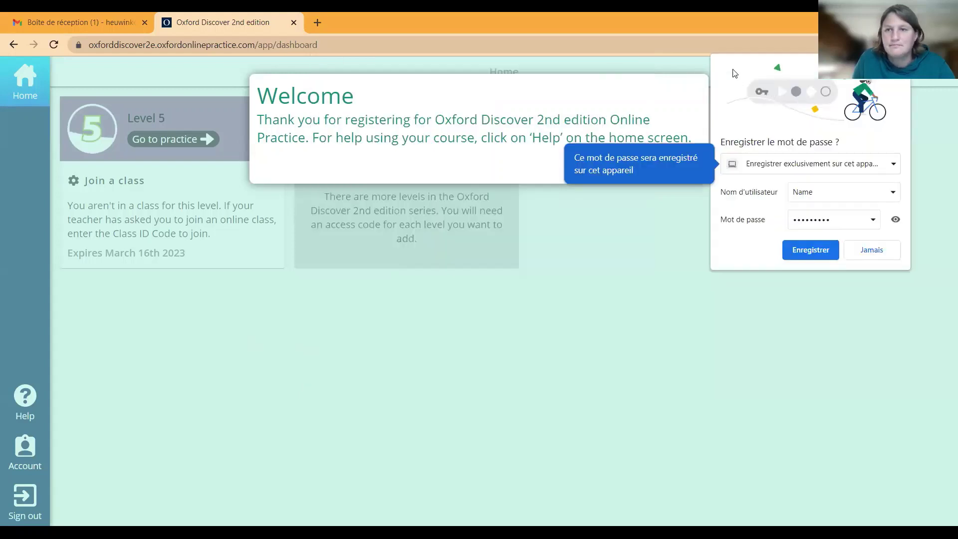
Step: Dismiss the welcome message and view the Level 5 Join a class form without joining a class
{"action": "left_click", "coordinate": [307, 331]}
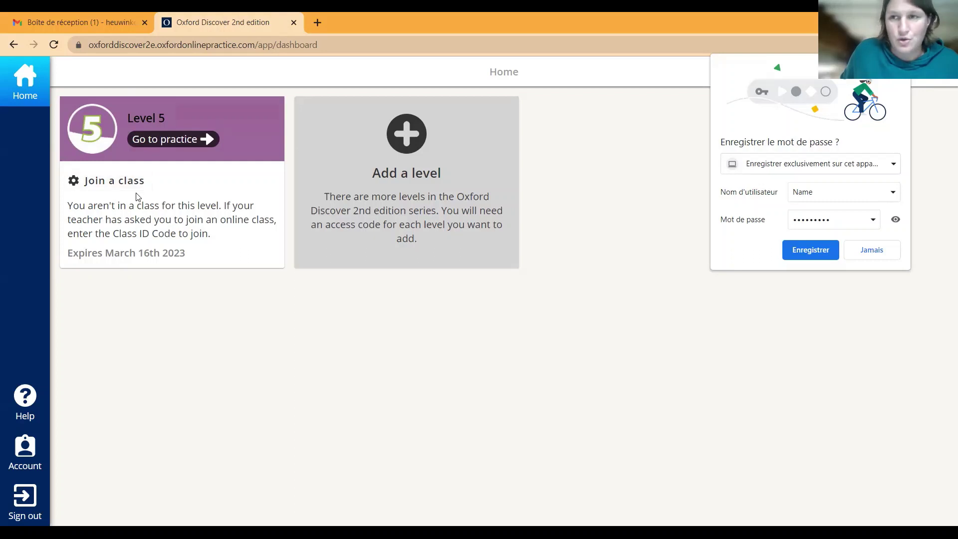
{"action": "left_click", "coordinate": [104, 180]}
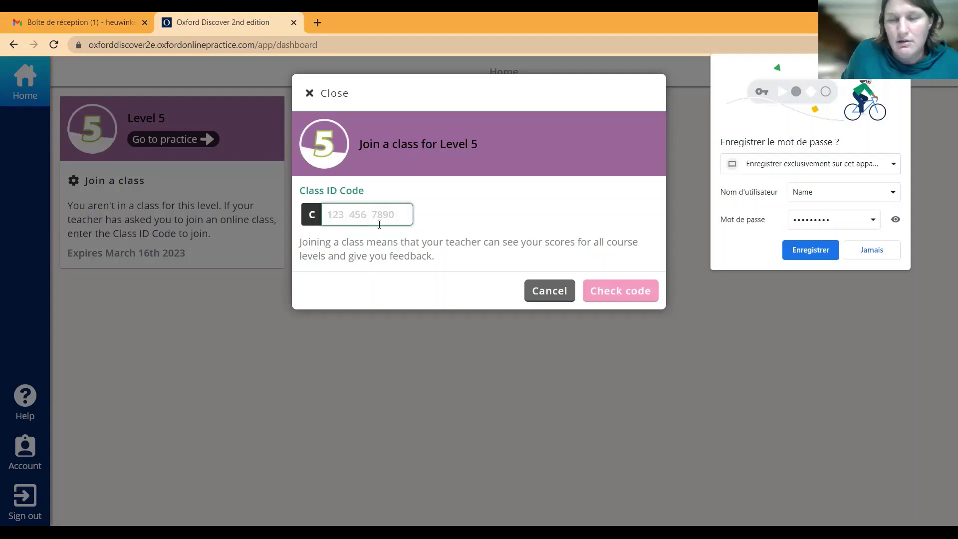
{"action": "left_click", "coordinate": [540, 299]}
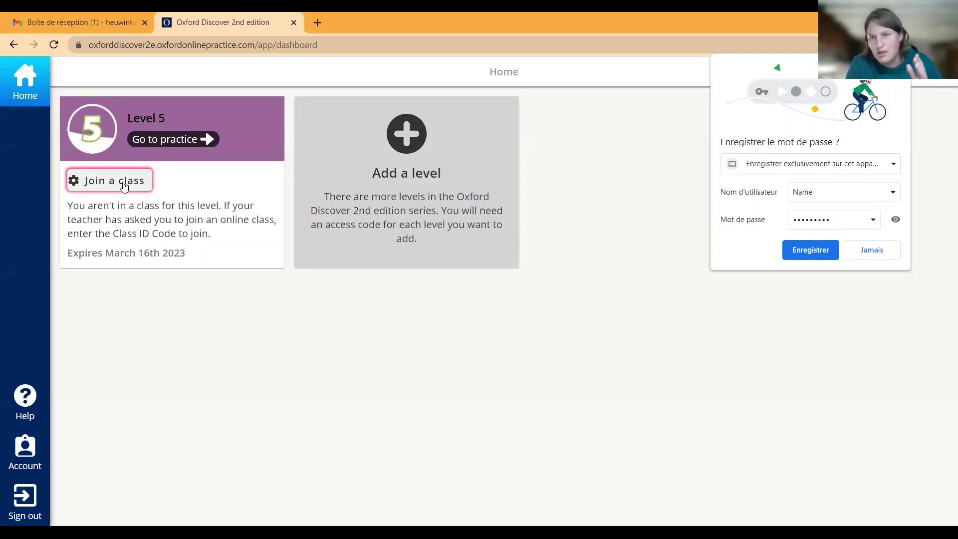
Step: Open the Level 5 practice, look through its units and expand the Big Question 1 activities
{"action": "left_click", "coordinate": [156, 138]}
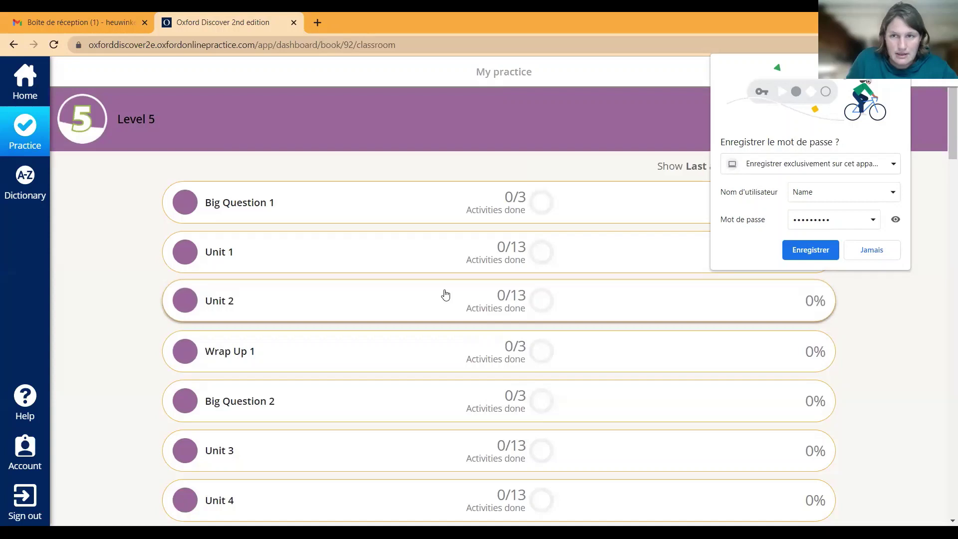
{"action": "scroll", "coordinate": [363, 261], "scroll_direction": "down", "scroll_amount": 1}
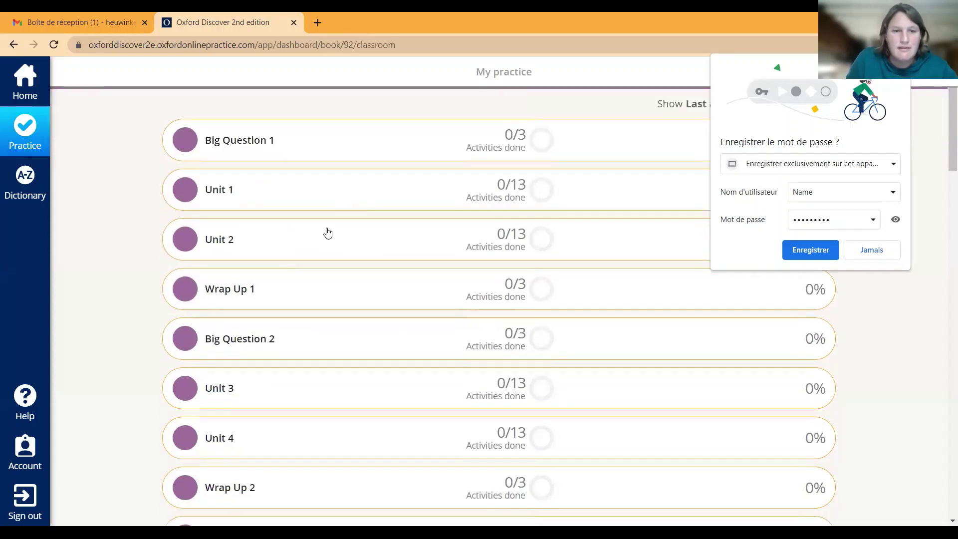
{"action": "scroll", "coordinate": [338, 339], "scroll_direction": "down", "scroll_amount": 2}
{"action": "scroll", "coordinate": [338, 336], "scroll_direction": "up", "scroll_amount": 1}
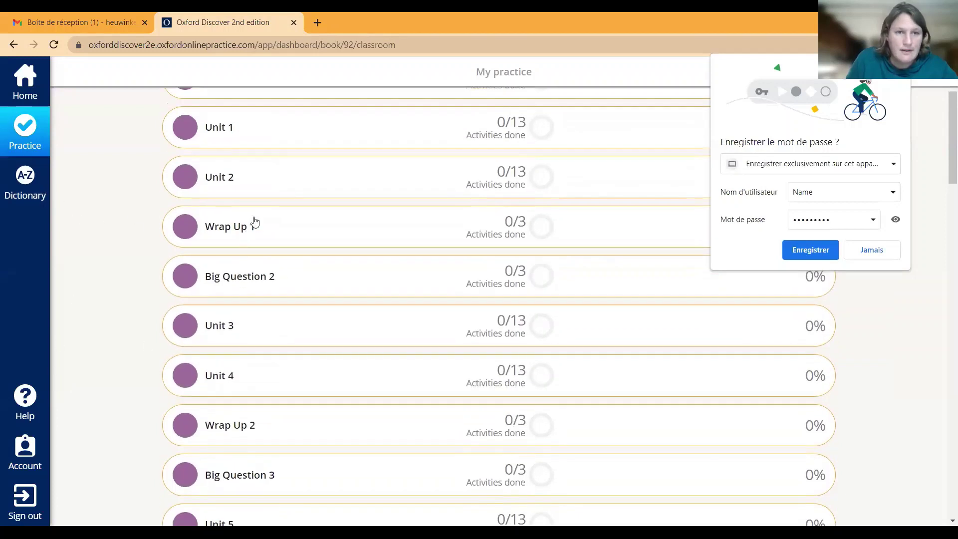
{"action": "scroll", "coordinate": [299, 155], "scroll_direction": "up", "scroll_amount": 2}
{"action": "left_click", "coordinate": [274, 208]}
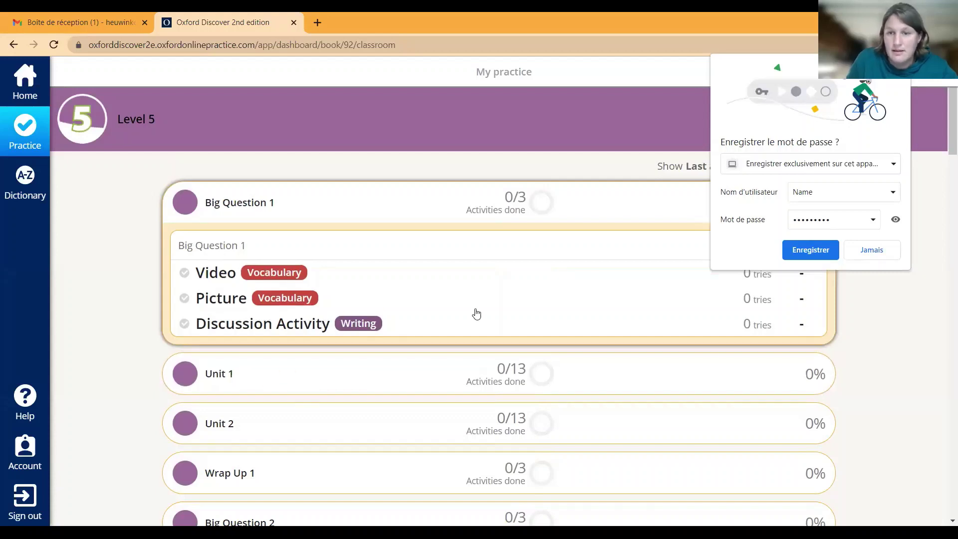
Step: Expand Unit 1 and open its Get Ready activity Words 1
{"action": "scroll", "coordinate": [461, 326], "scroll_direction": "down", "scroll_amount": 1}
{"action": "scroll", "coordinate": [462, 326], "scroll_direction": "down", "scroll_amount": 1}
{"action": "left_click", "coordinate": [317, 322]}
{"action": "scroll", "coordinate": [361, 348], "scroll_direction": "down", "scroll_amount": 2}
{"action": "scroll", "coordinate": [362, 349], "scroll_direction": "down", "scroll_amount": 2}
{"action": "left_click", "coordinate": [297, 198]}
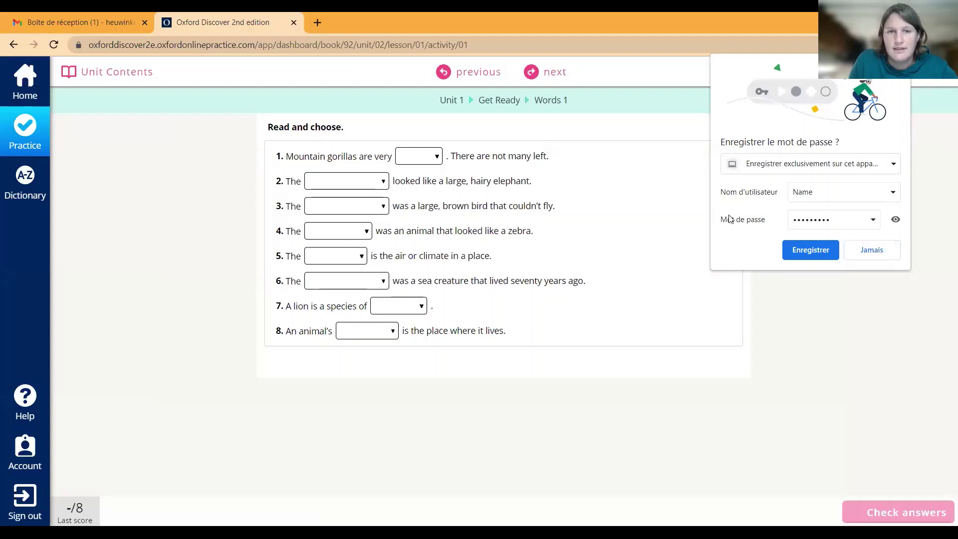
Step: Dismiss the save-password prompt and answer Words 1 questions 1 to 3 with rare, elephant bird and quagga
{"action": "left_click", "coordinate": [465, 286]}
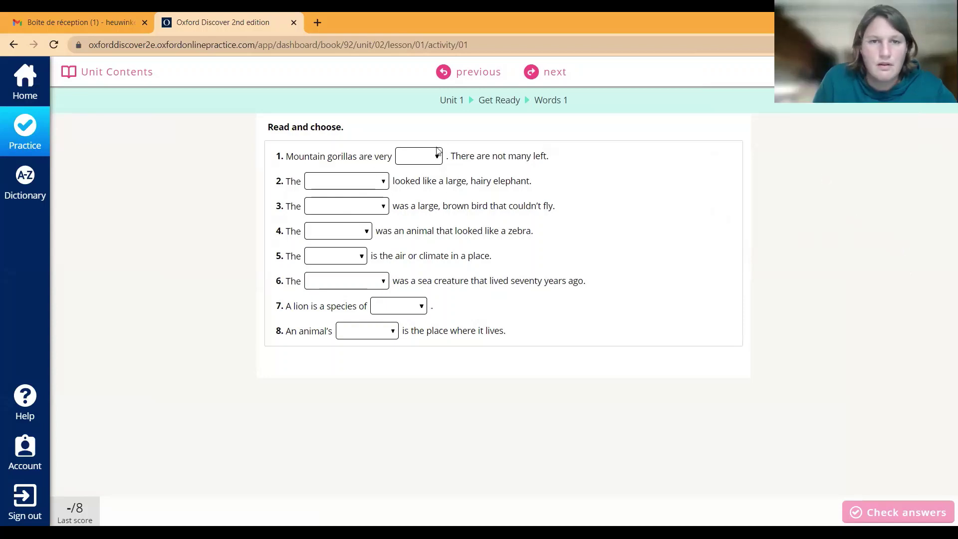
{"action": "left_click", "coordinate": [427, 162]}
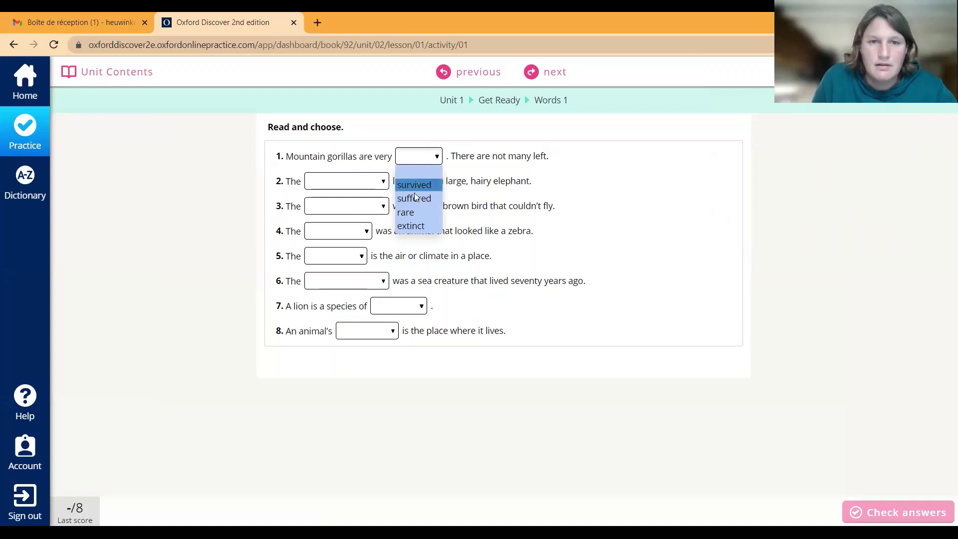
{"action": "left_click", "coordinate": [418, 214]}
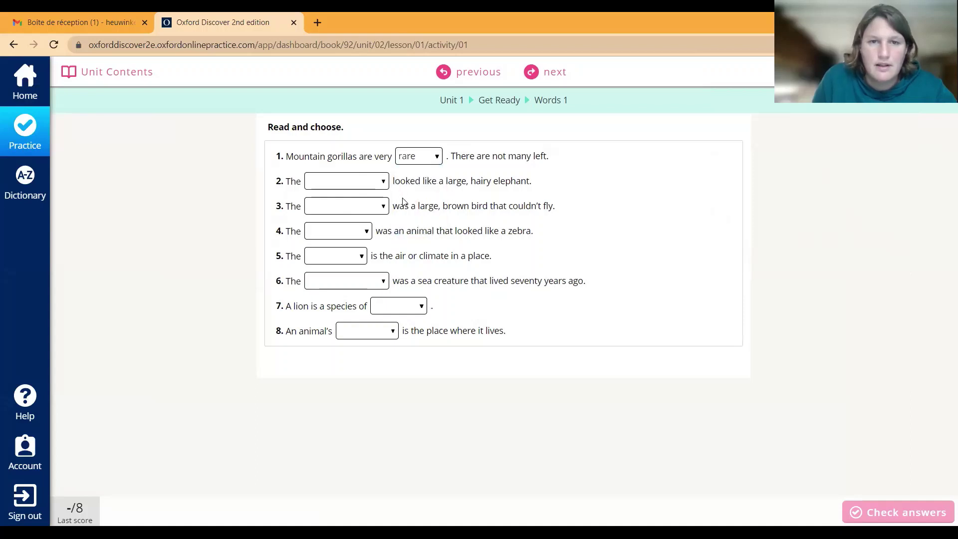
{"action": "left_click", "coordinate": [382, 183]}
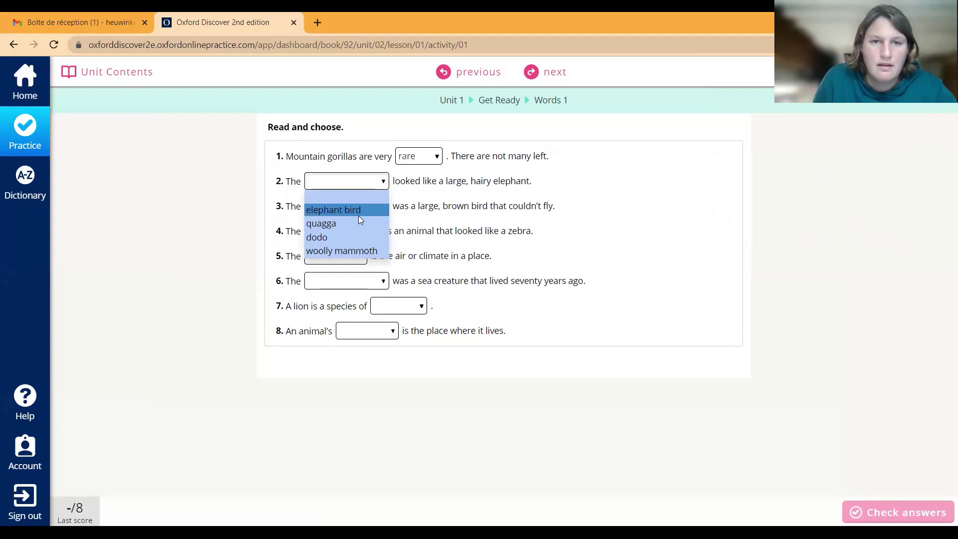
{"action": "left_click", "coordinate": [360, 211]}
{"action": "left_click", "coordinate": [372, 207]}
{"action": "left_click", "coordinate": [375, 234]}
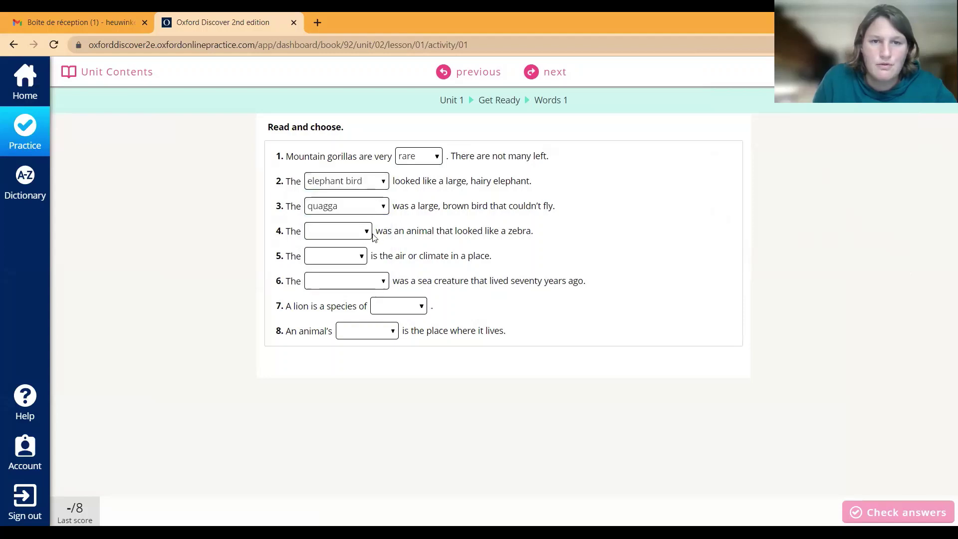
Step: Answer Words 1 questions 4, 5, 6 and 8 with elephant bird, habitat, quagga and dodo
{"action": "left_click", "coordinate": [370, 232]}
{"action": "left_click", "coordinate": [353, 261]}
{"action": "left_click", "coordinate": [366, 257]}
{"action": "left_click", "coordinate": [356, 241]}
{"action": "left_click", "coordinate": [379, 283]}
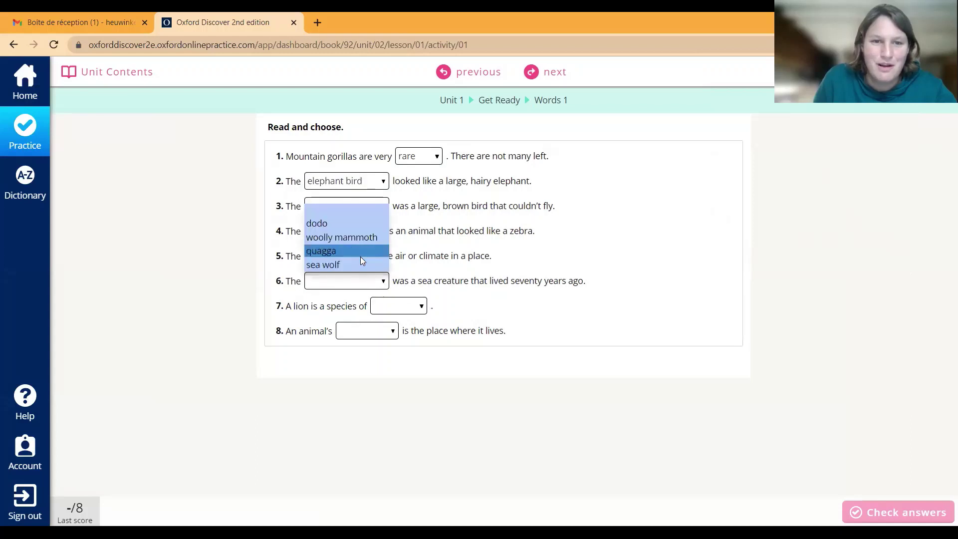
{"action": "left_click", "coordinate": [362, 260]}
{"action": "left_click", "coordinate": [413, 307]}
{"action": "left_click", "coordinate": [393, 333]}
{"action": "left_click", "coordinate": [378, 316]}
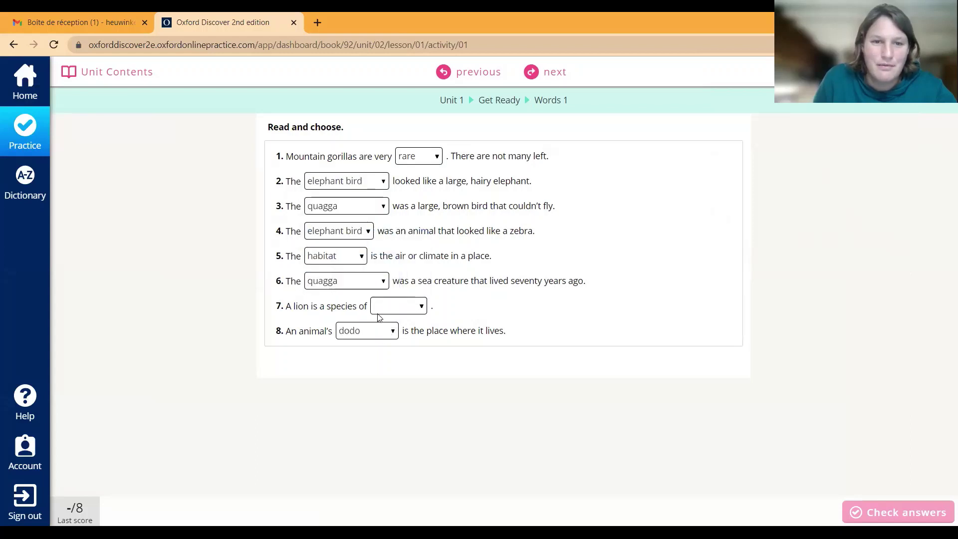
Step: Answer question 7 with mammoth and check the answers of the Words 1 activity
{"action": "left_click", "coordinate": [889, 516]}
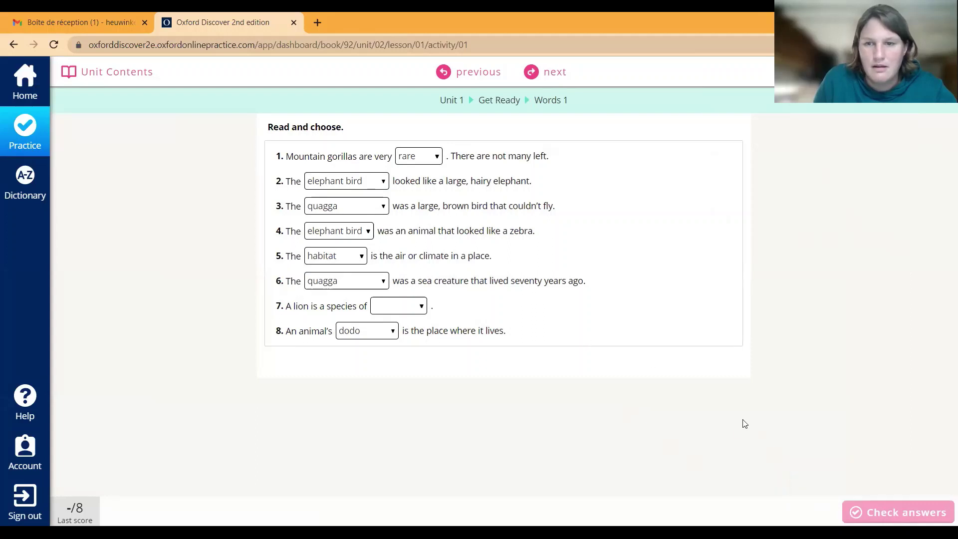
{"action": "left_click", "coordinate": [901, 521]}
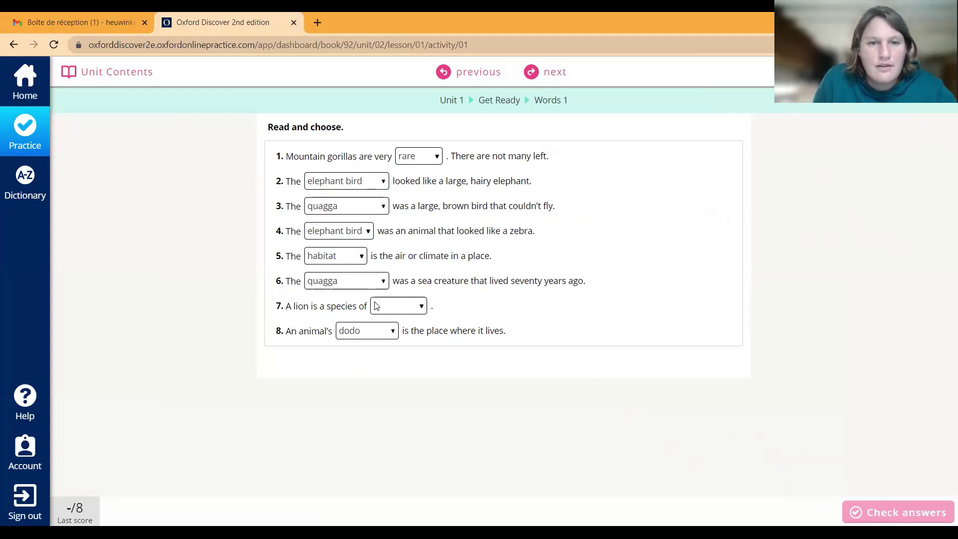
{"action": "left_click", "coordinate": [376, 306]}
{"action": "left_click", "coordinate": [407, 250]}
{"action": "left_click", "coordinate": [876, 512]}
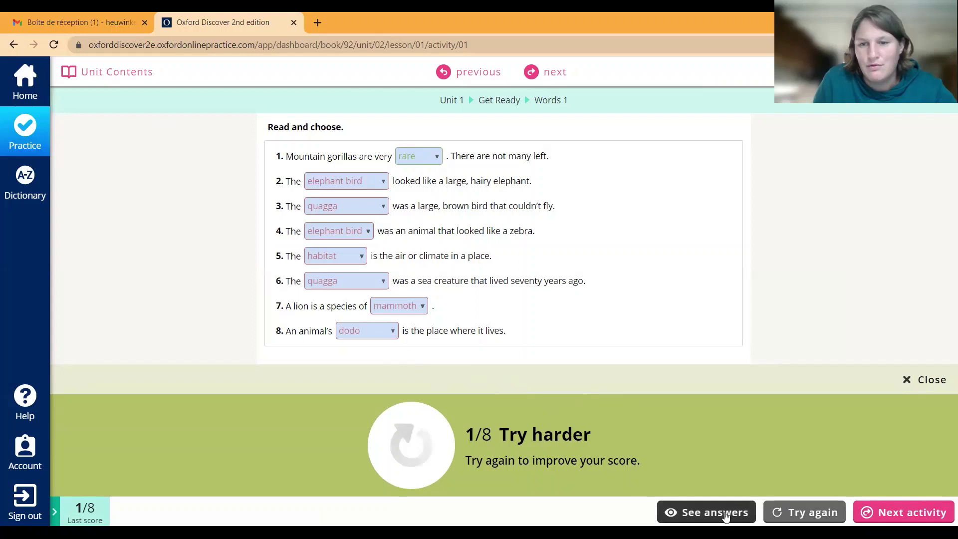
Step: Reset Words 1 for another try and look through the following Unit 1 activities up to Read 3
{"action": "left_click", "coordinate": [808, 514]}
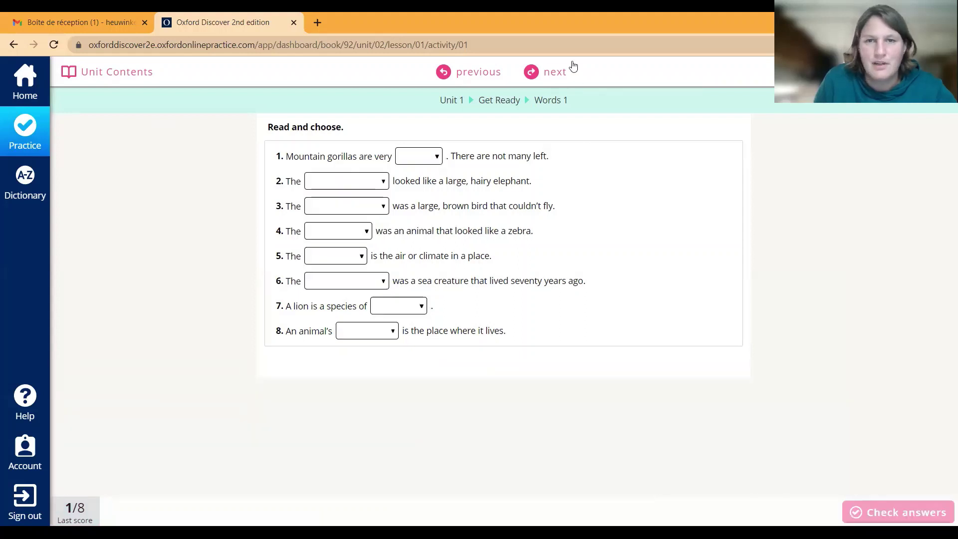
{"action": "left_click", "coordinate": [551, 71]}
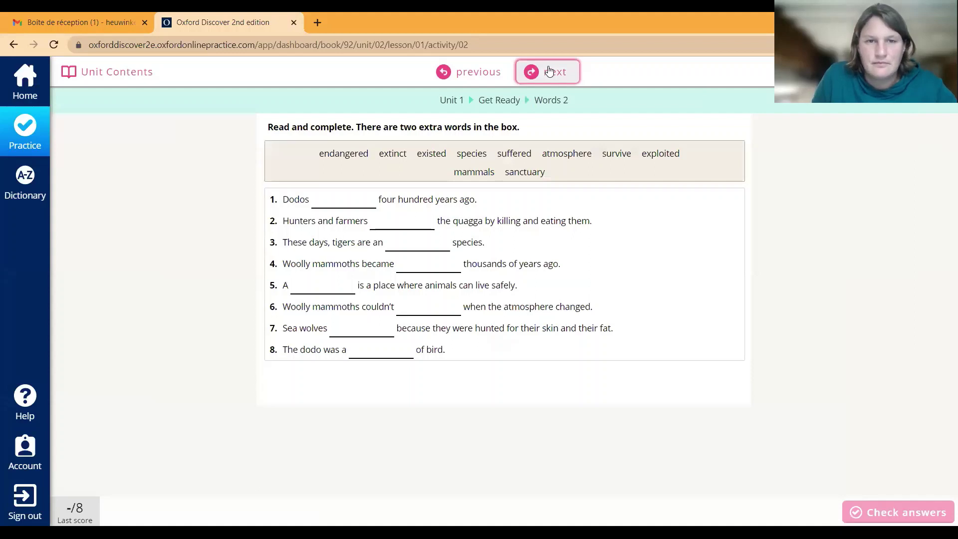
{"action": "left_click", "coordinate": [549, 72]}
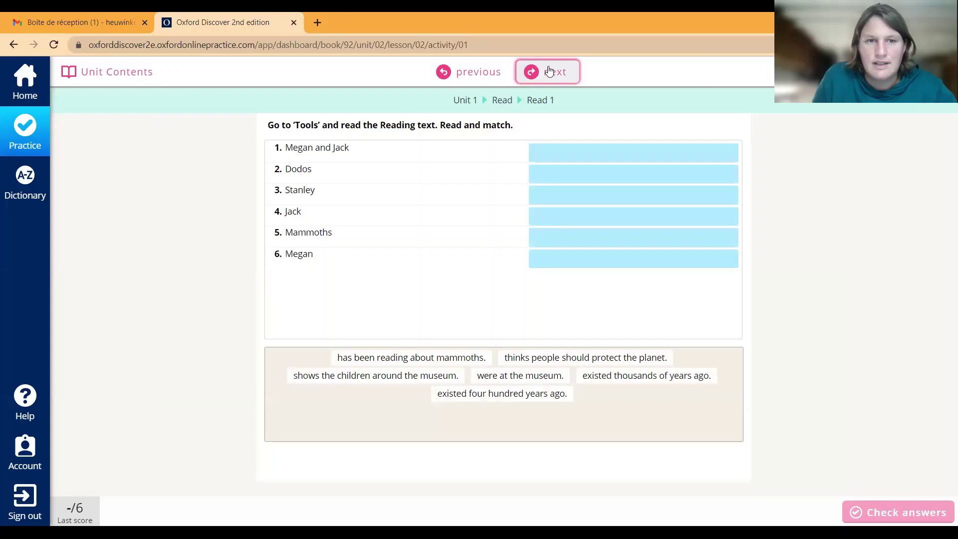
{"action": "left_click", "coordinate": [549, 71]}
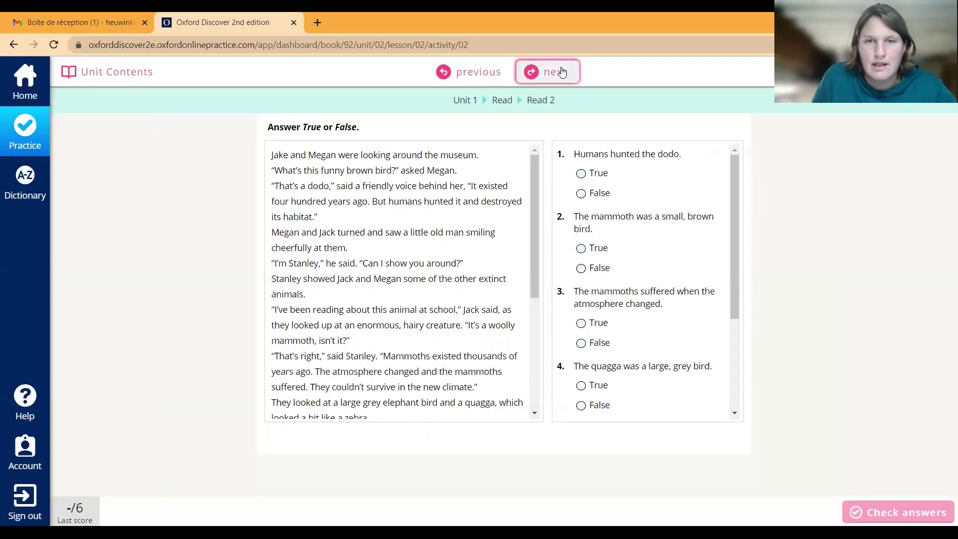
{"action": "left_click", "coordinate": [550, 71]}
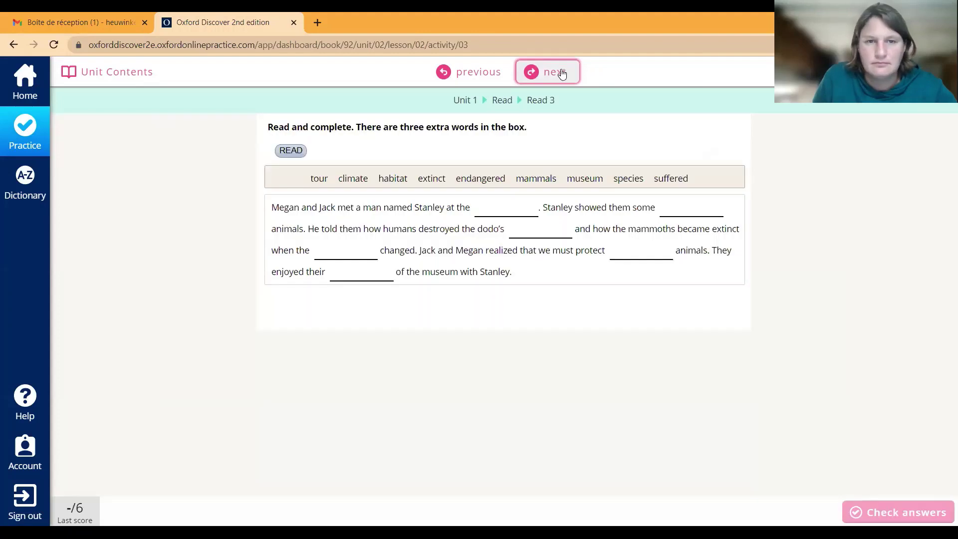
Step: Read through the story text in Read 3, close it and continue past the Grammar in Use 1 activity
{"action": "left_click", "coordinate": [292, 153]}
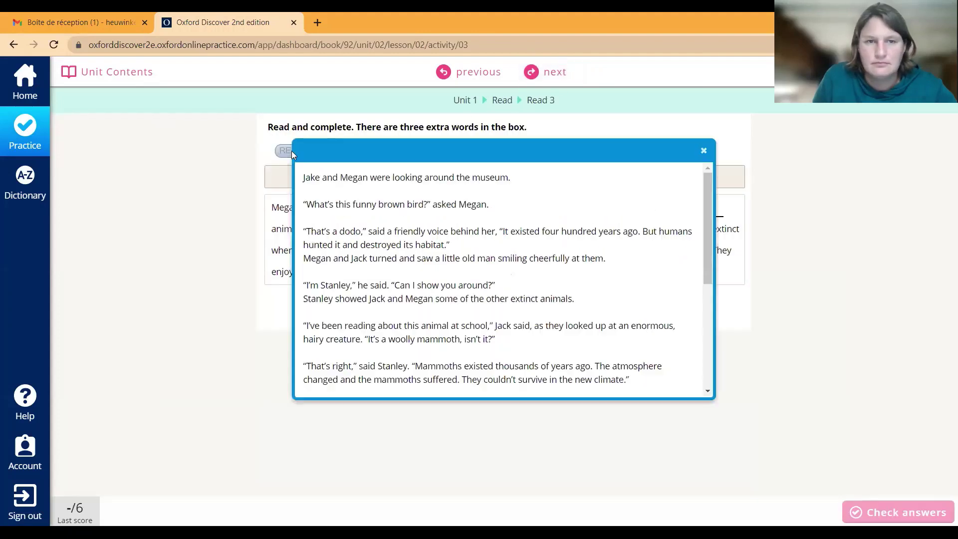
{"action": "scroll", "coordinate": [389, 299], "scroll_direction": "down", "scroll_amount": 5}
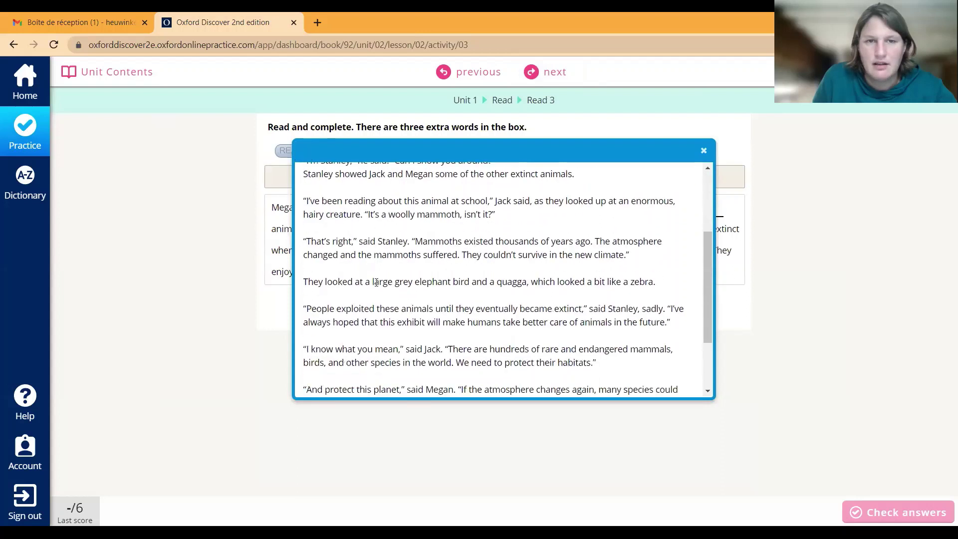
{"action": "left_click", "coordinate": [704, 150]}
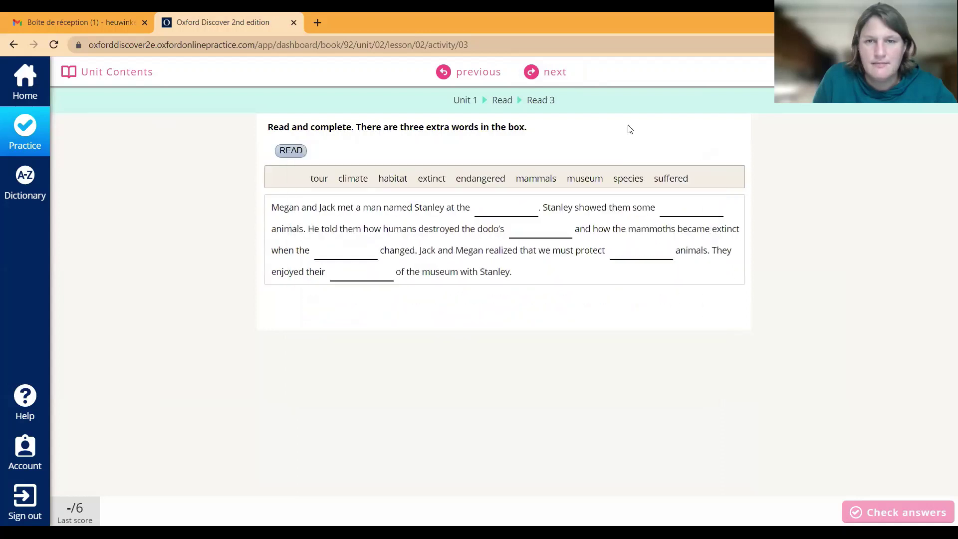
{"action": "left_click", "coordinate": [544, 73]}
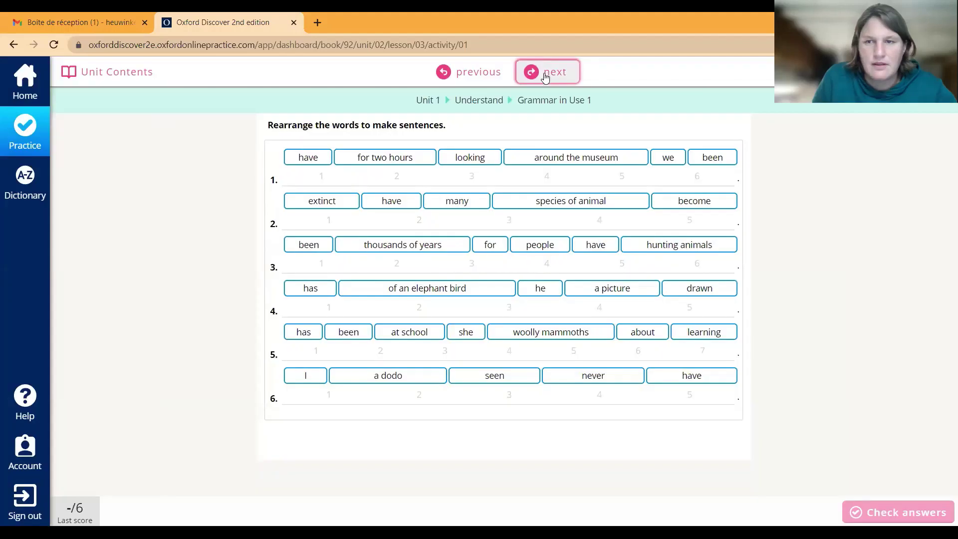
{"action": "left_click", "coordinate": [556, 69]}
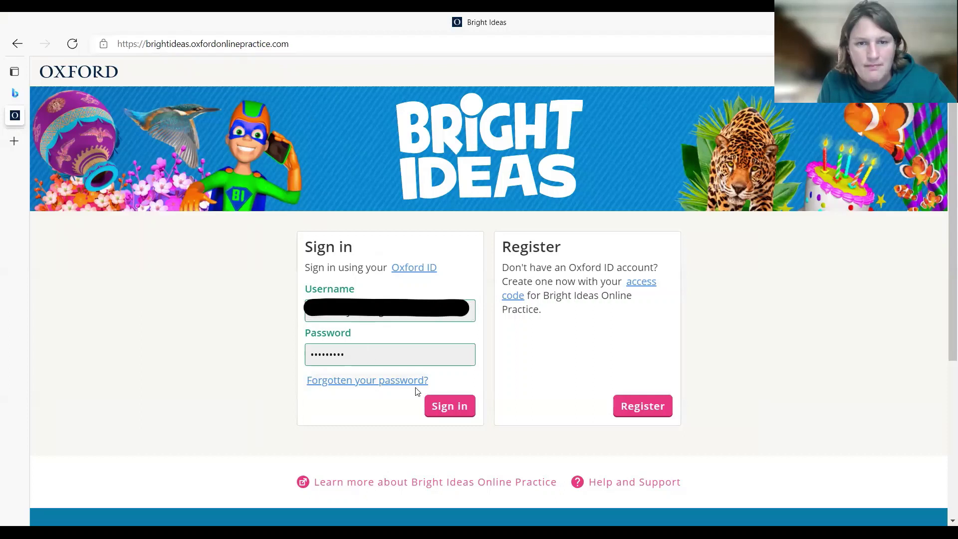
Step: Switch to the Bright Ideas site, try to sign in with the prefilled credentials and re-enter the account password
{"action": "left_click", "coordinate": [446, 406]}
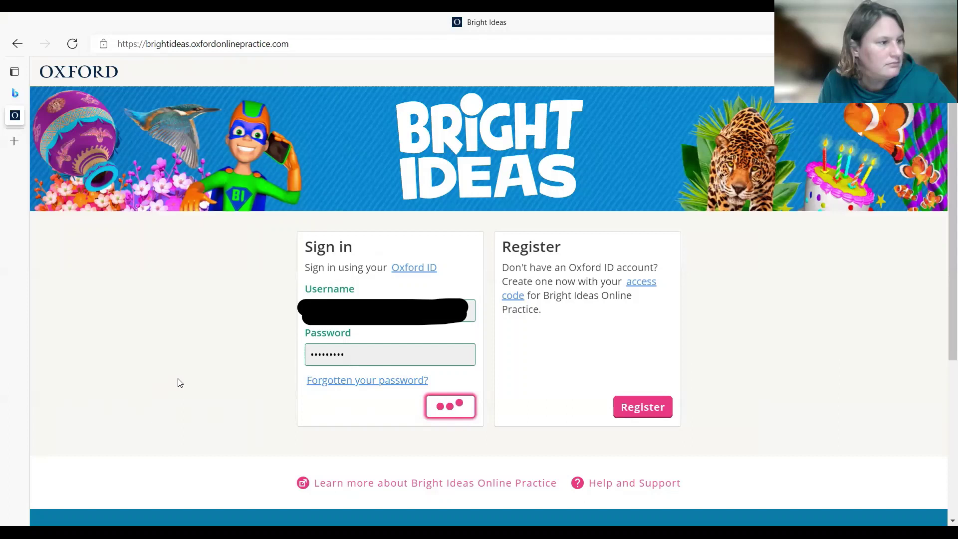
{"action": "left_click", "coordinate": [368, 349]}
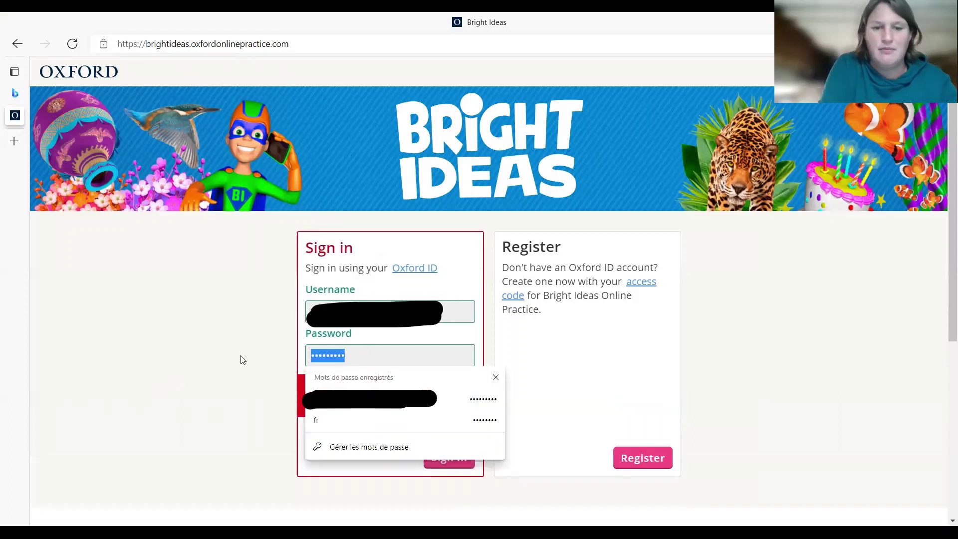
{"action": "type", "text": "••••••••"}
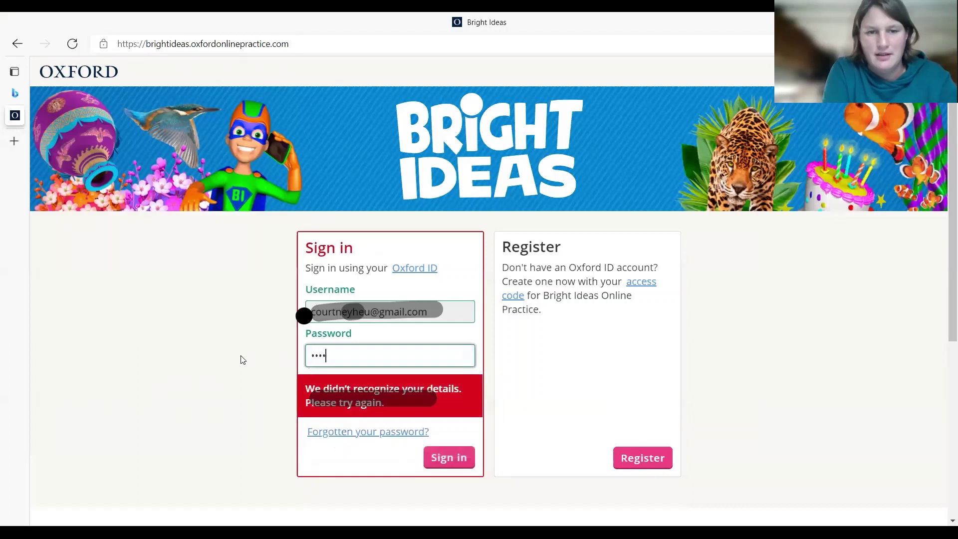
{"action": "type", "text": "•"}
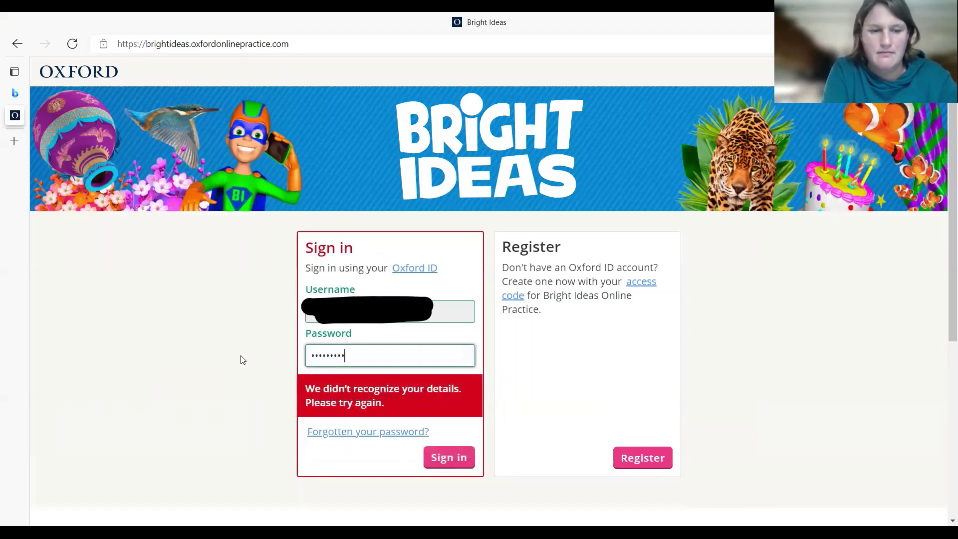
Step: Replace the entered text with the correct account password and sign in to Bright Ideas Online Practice
{"action": "key", "text": "ctrl+a"}
{"action": "key", "text": "BackSpace"}
{"action": "type", "text": "•••••••••"}
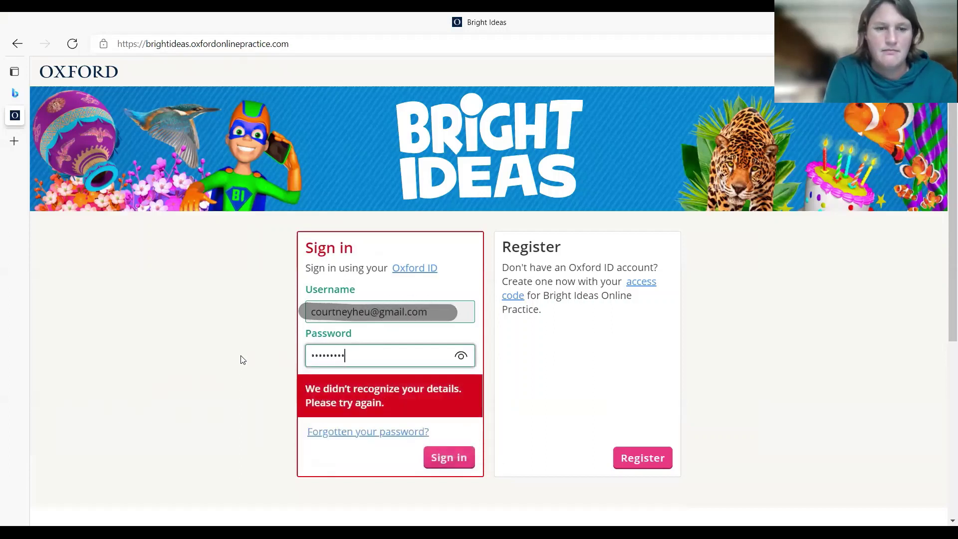
{"action": "type", "text": "•••"}
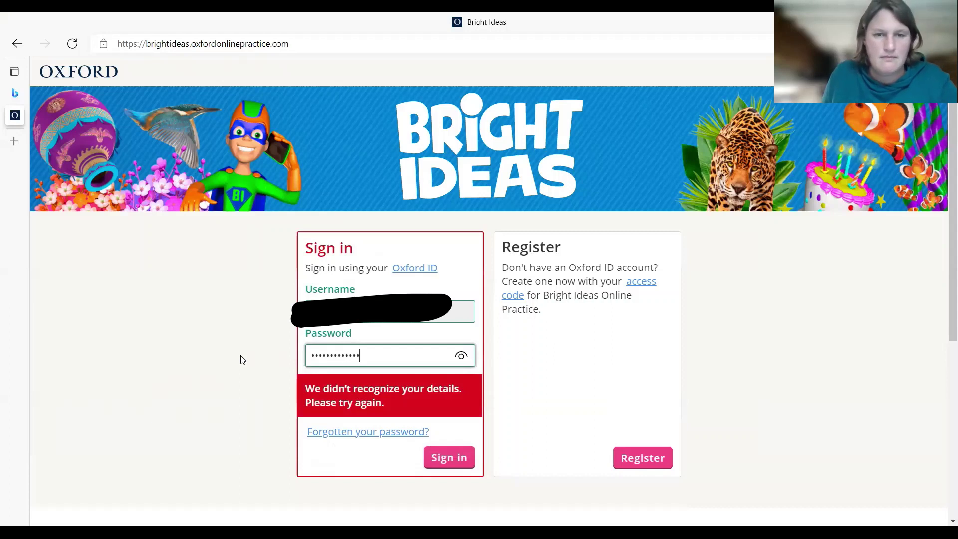
{"action": "left_click", "coordinate": [462, 467]}
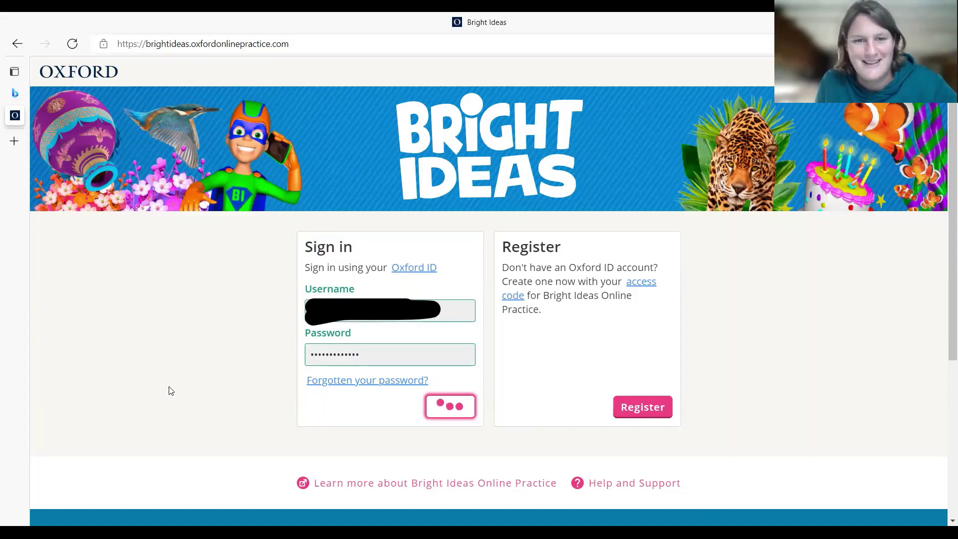
{"action": "left_click", "coordinate": [450, 406]}
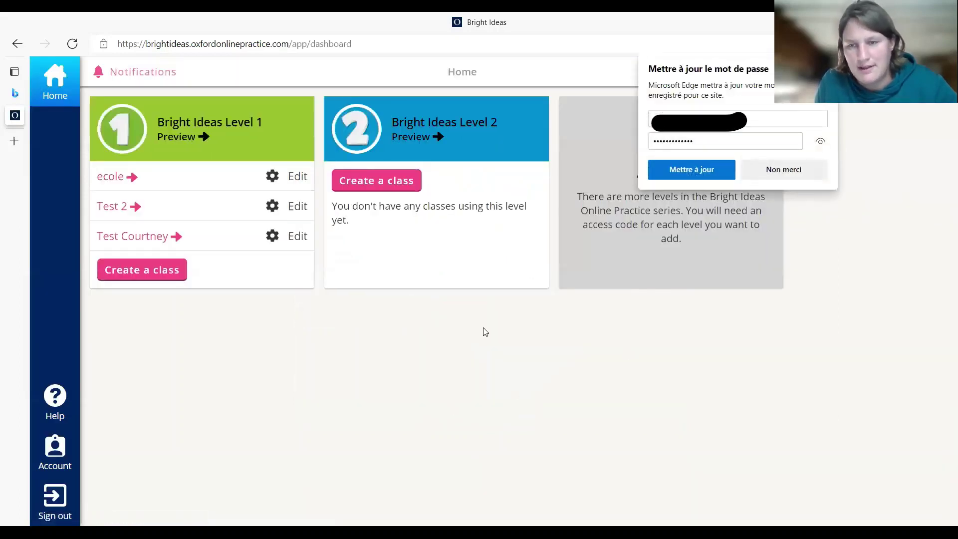
Step: Dismiss the password update prompt, open the Bright Ideas Level 1 preview and expand its Starter and Unit 1 activities
{"action": "left_click", "coordinate": [381, 367]}
{"action": "left_click", "coordinate": [200, 139]}
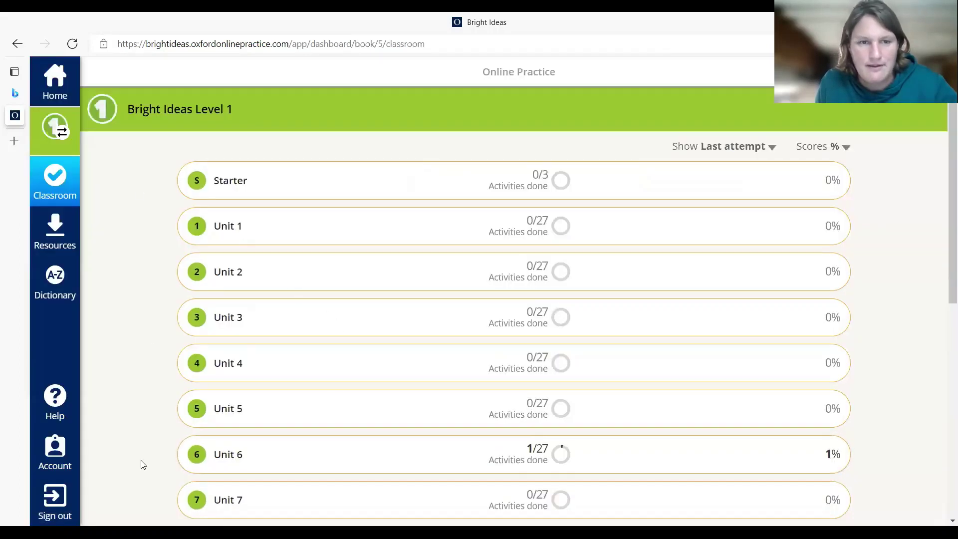
{"action": "left_click", "coordinate": [381, 184]}
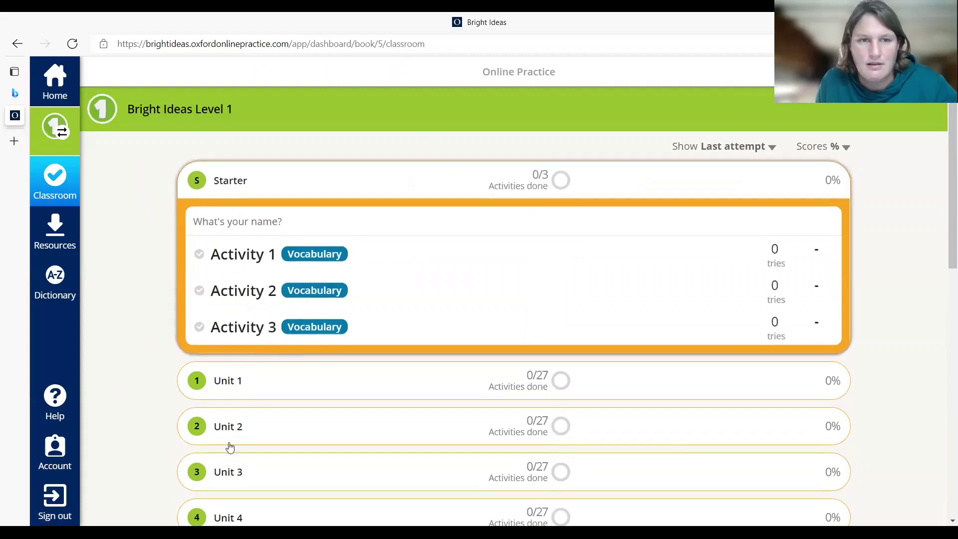
{"action": "left_click", "coordinate": [296, 387]}
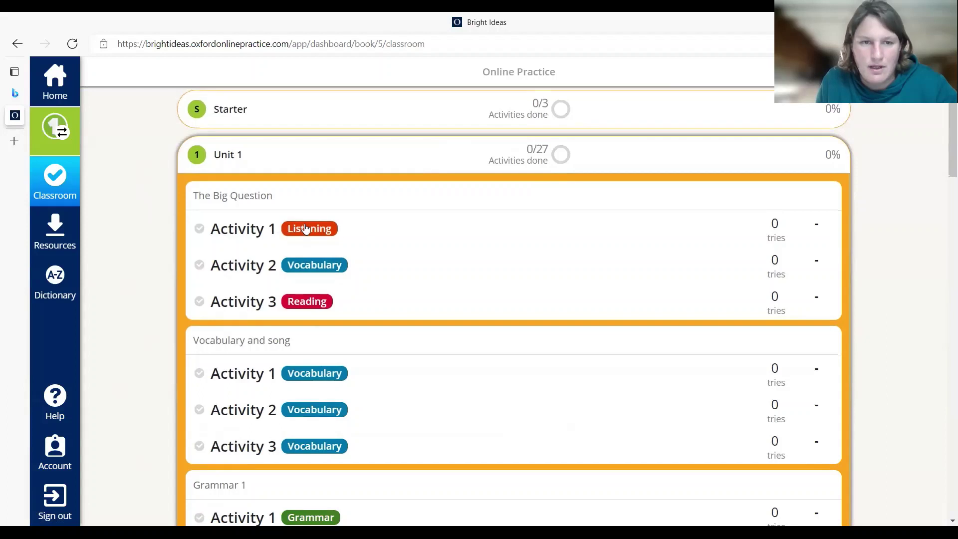
Step: Open Unit 1's The Big Question Activity 1 and look through the activities up to Vocabulary and song Activity 1
{"action": "left_click", "coordinate": [307, 229]}
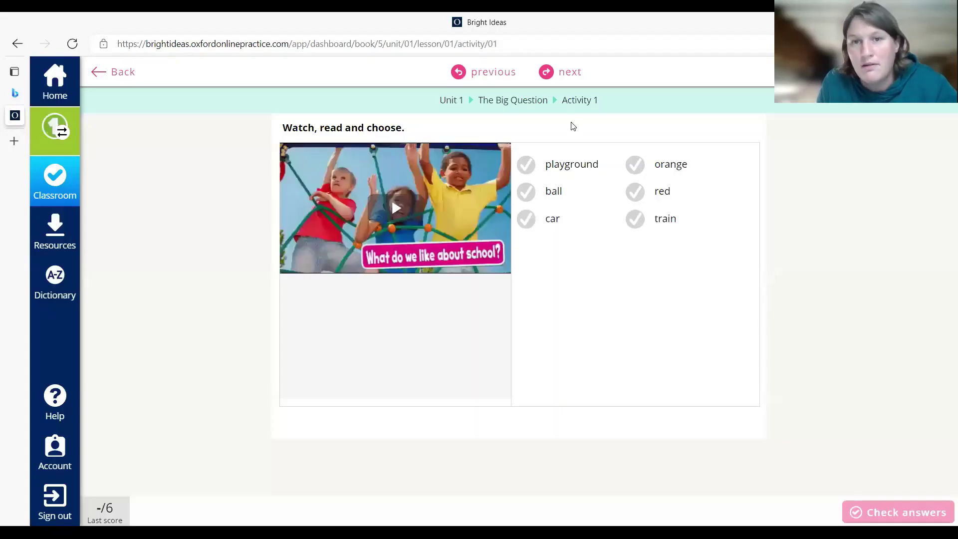
{"action": "left_click", "coordinate": [569, 75]}
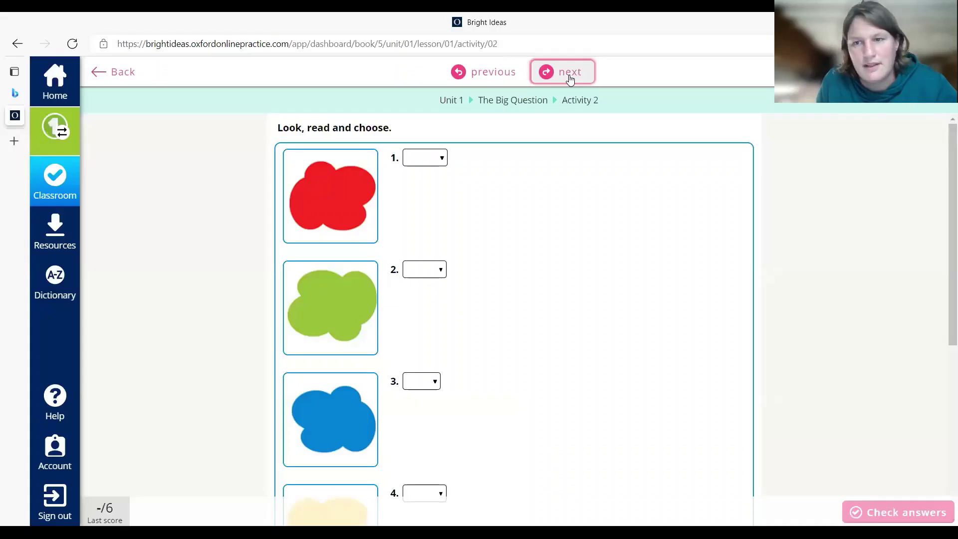
{"action": "left_click", "coordinate": [570, 79]}
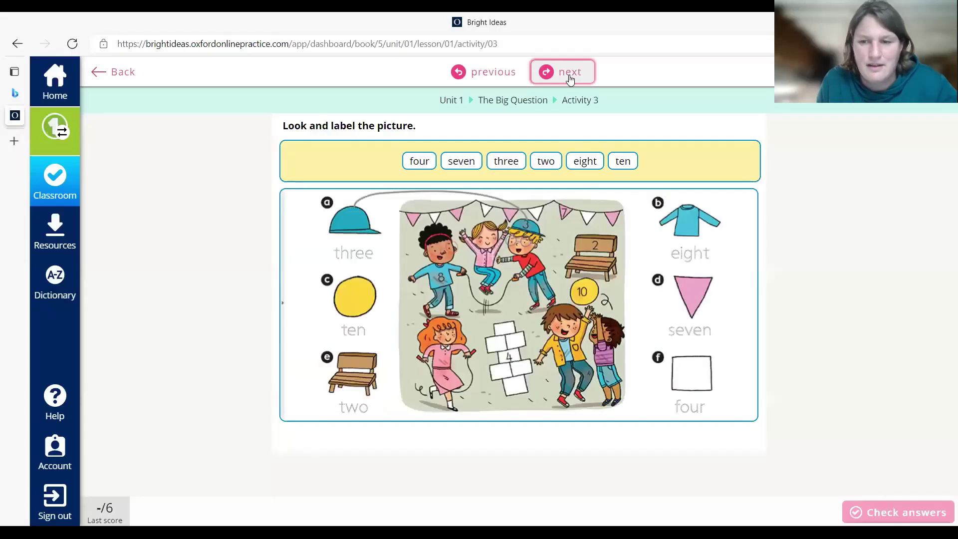
{"action": "left_click", "coordinate": [570, 79]}
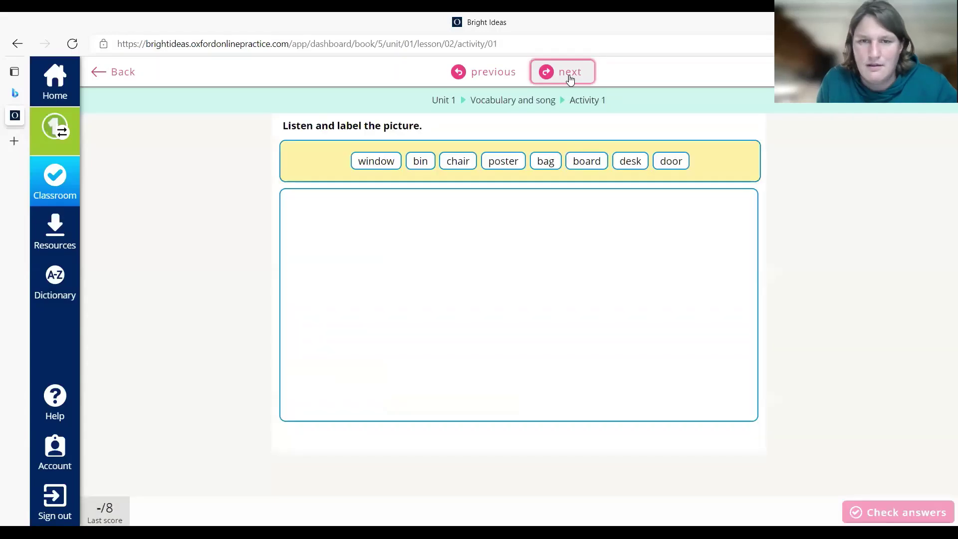
Step: Start the Vocabulary and song Activity 2 game, match the chair and bin pictures with their words, and move on to Activity 3
{"action": "left_click", "coordinate": [570, 79]}
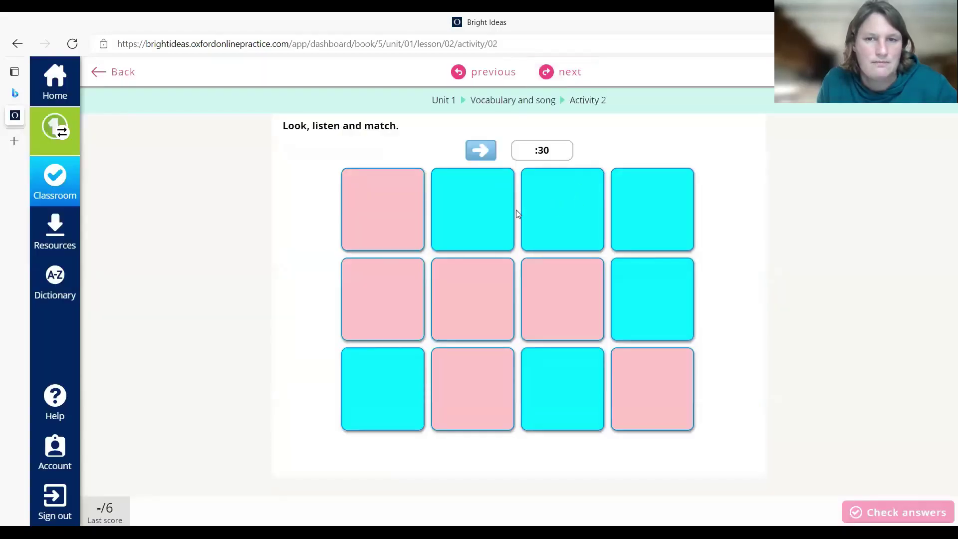
{"action": "left_click", "coordinate": [484, 152]}
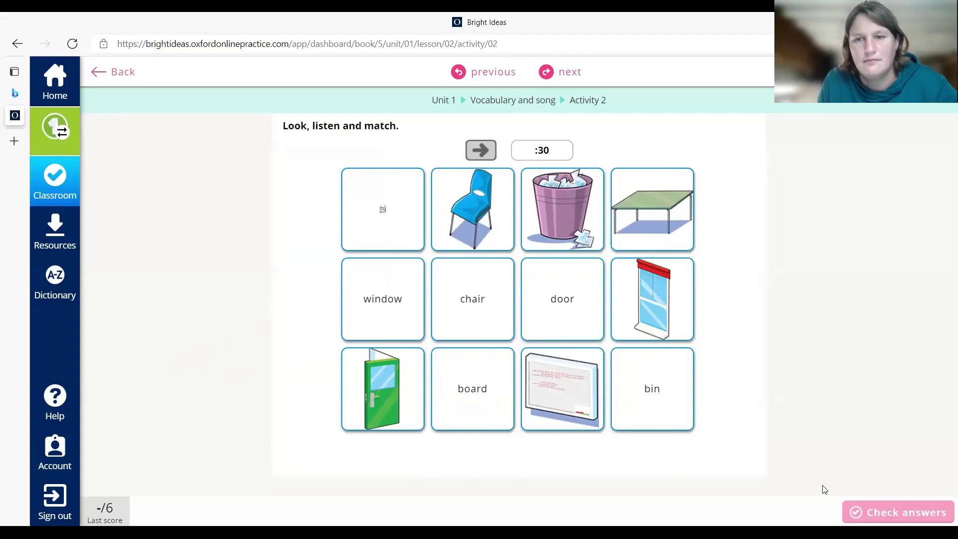
{"action": "left_click", "coordinate": [482, 207]}
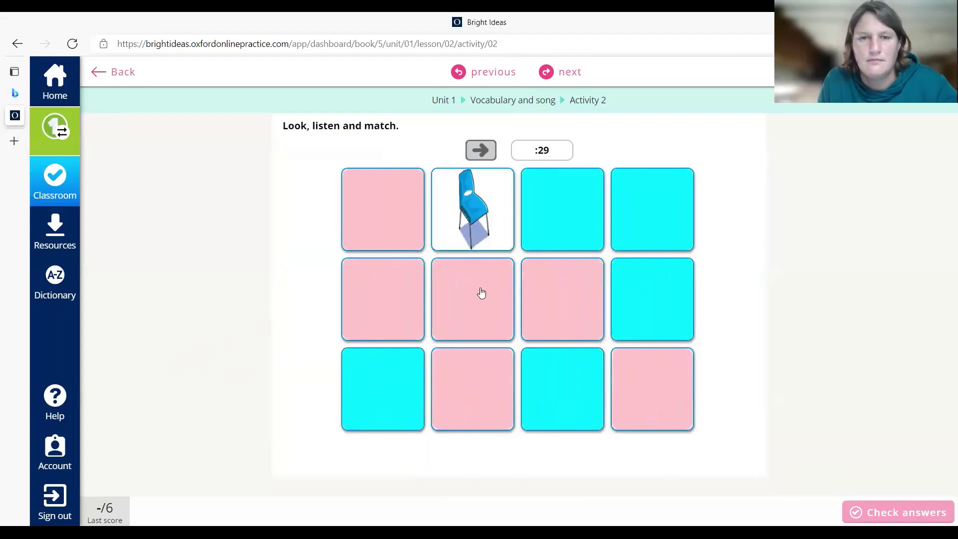
{"action": "left_click", "coordinate": [482, 293]}
{"action": "left_click", "coordinate": [552, 212]}
{"action": "left_click", "coordinate": [648, 388]}
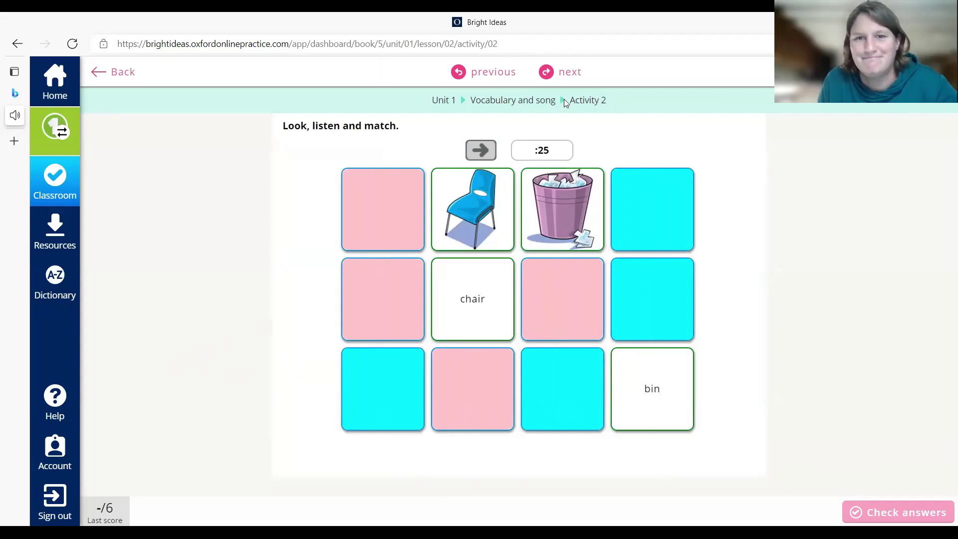
{"action": "left_click", "coordinate": [569, 72]}
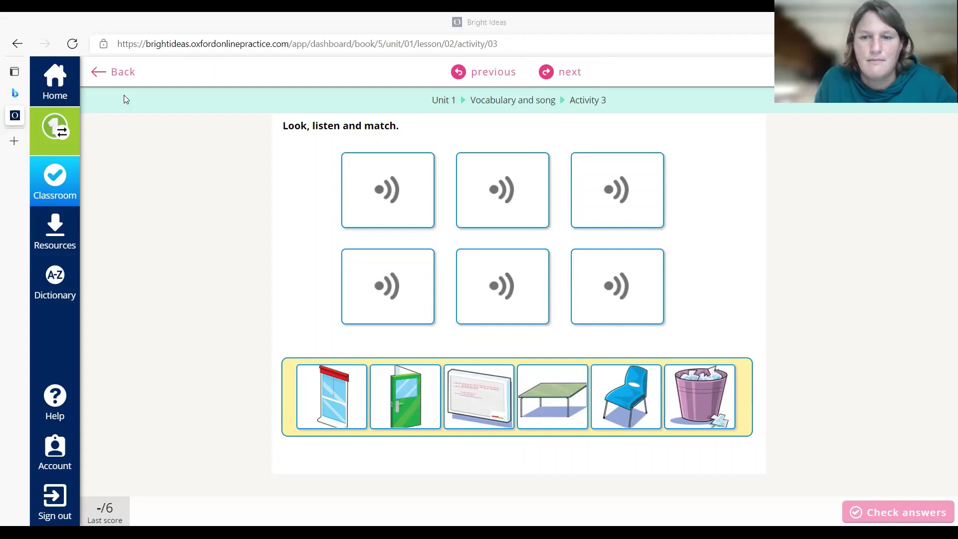
Step: Switch to the ppt933D.pptm presentation in PowerPoint and start its slide show from the beginning
{"action": "key", "text": "alt+Tab"}
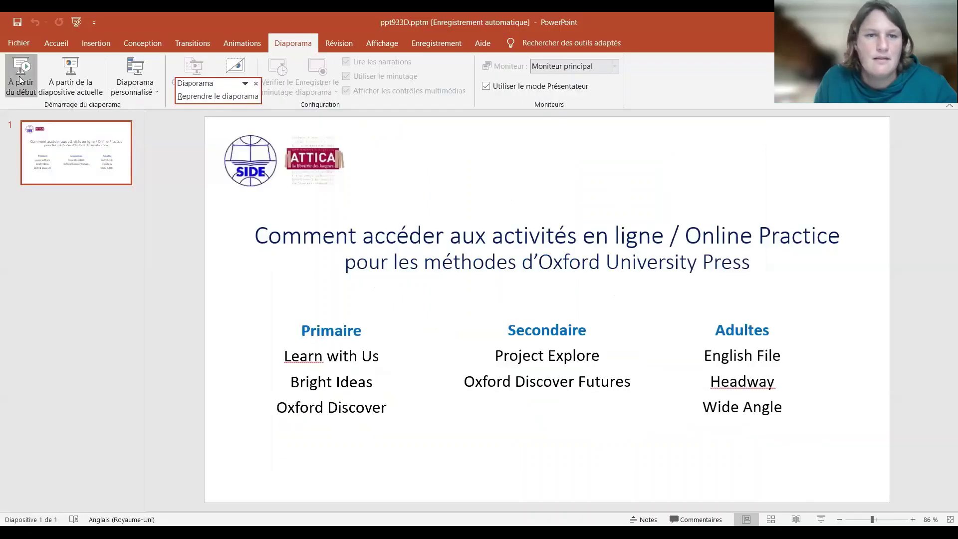
{"action": "left_click", "coordinate": [20, 80]}
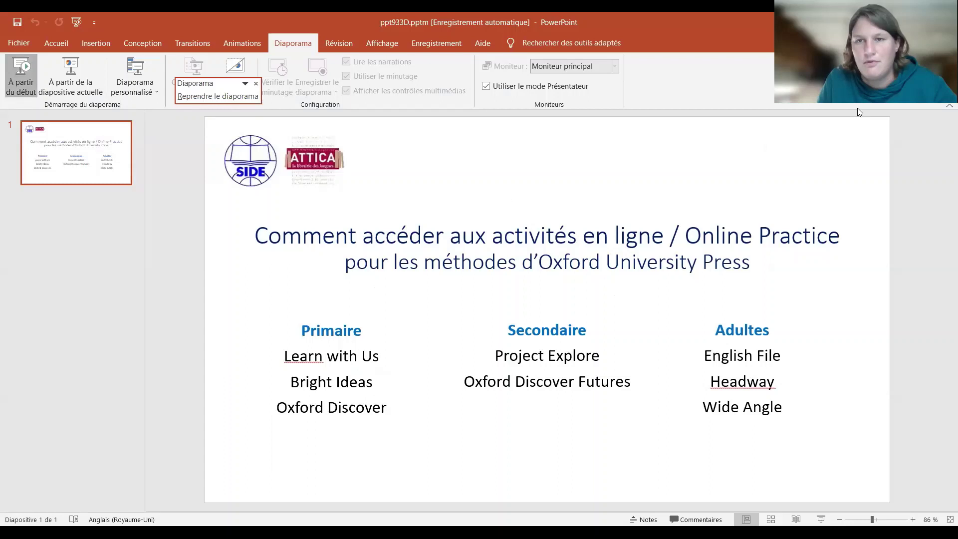